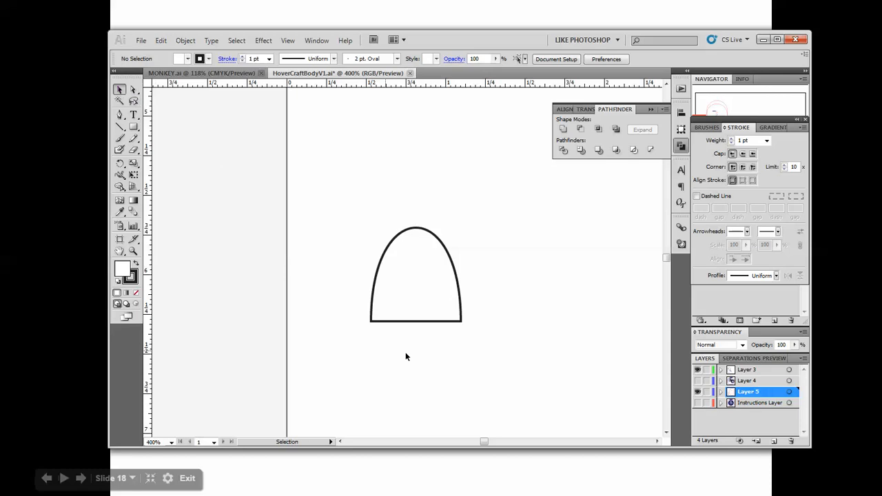
- Stretch the arch shape to about 0.66 in tall by extending both bottom anchors' direction handles upward with Direct Selection
left_click(417, 321)
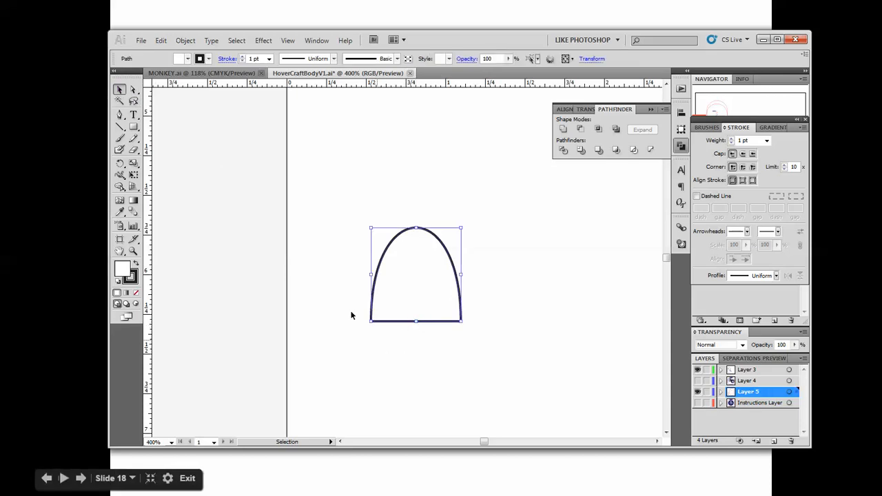
left_click(133, 92)
left_click(254, 200)
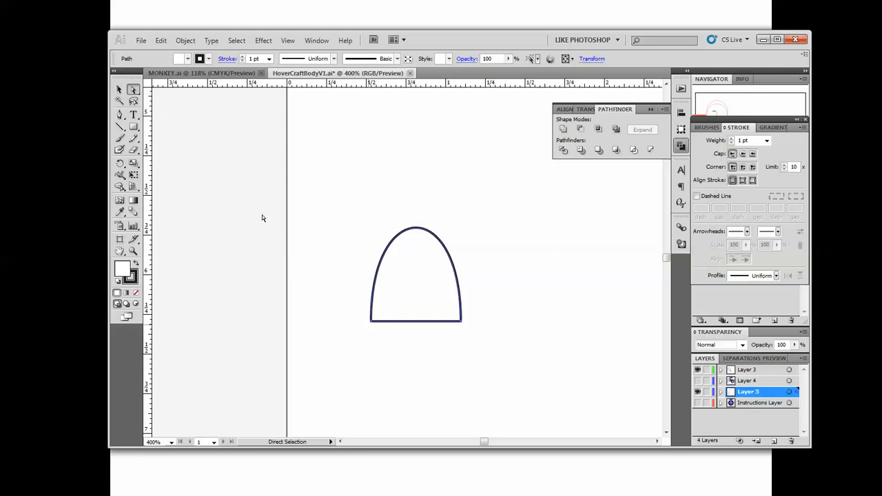
left_click(316, 284)
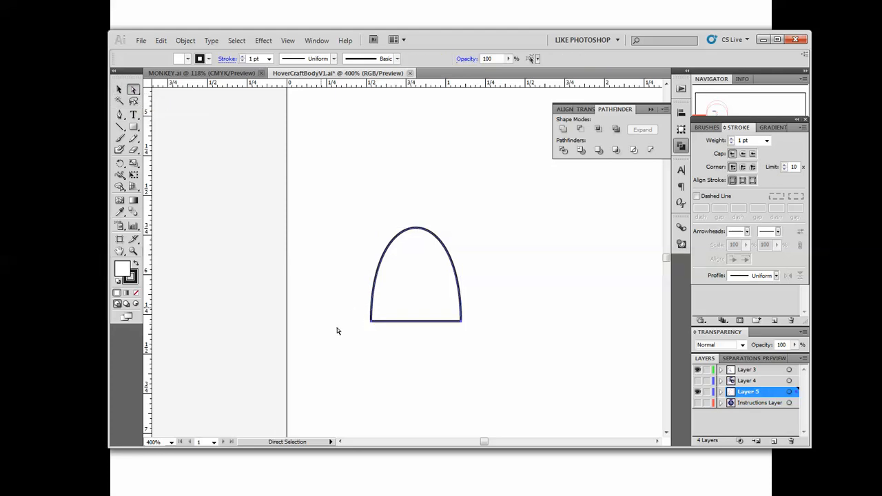
left_click(371, 321)
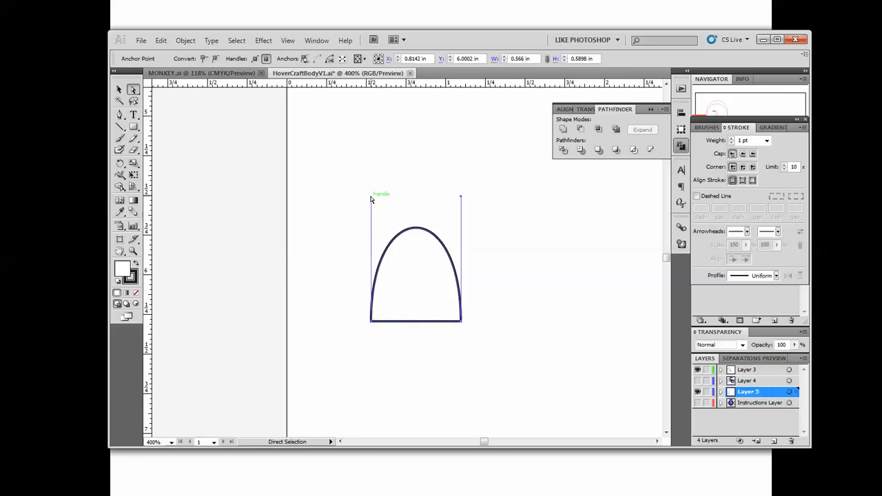
left_click_drag(370, 194, 371, 179)
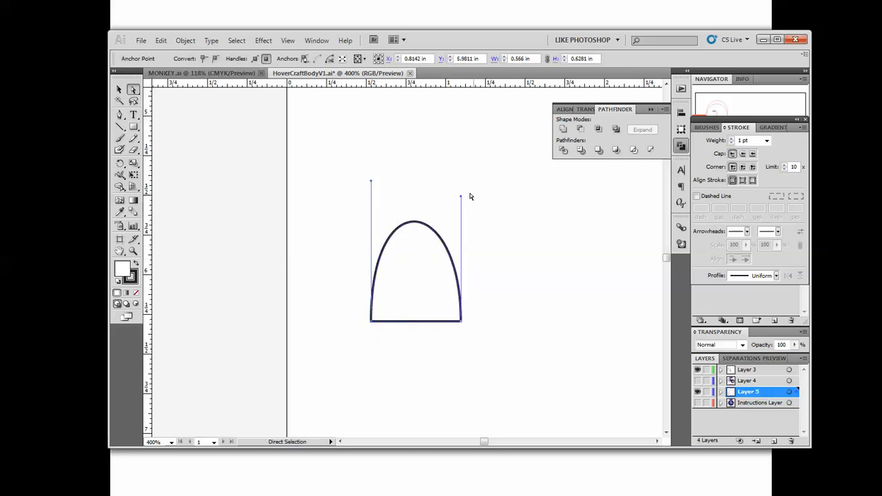
left_click_drag(462, 195, 461, 184)
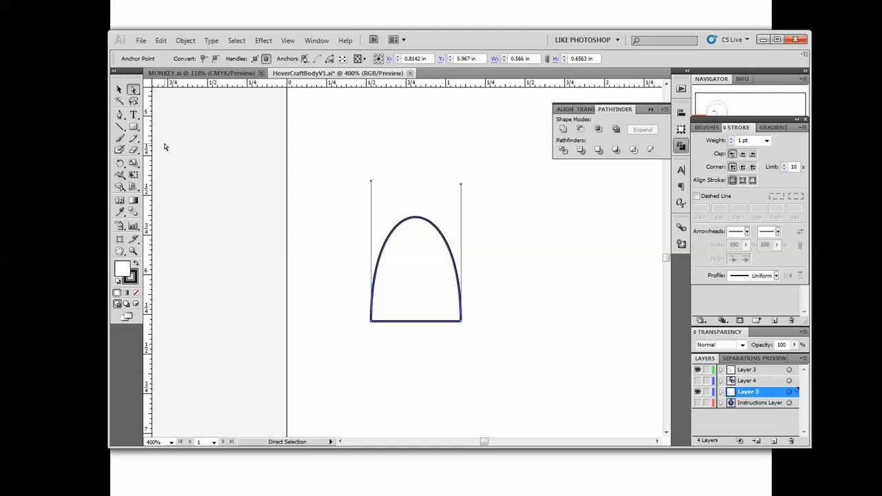
- Add an anchor point at the arch's peak, raise it about 0.15 in, and level and lengthen its horizontal handles
left_click(121, 117)
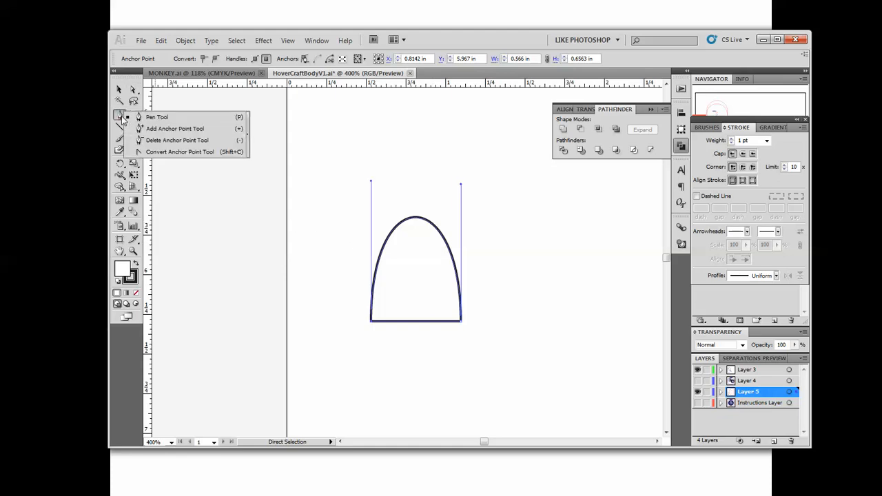
left_click(153, 129)
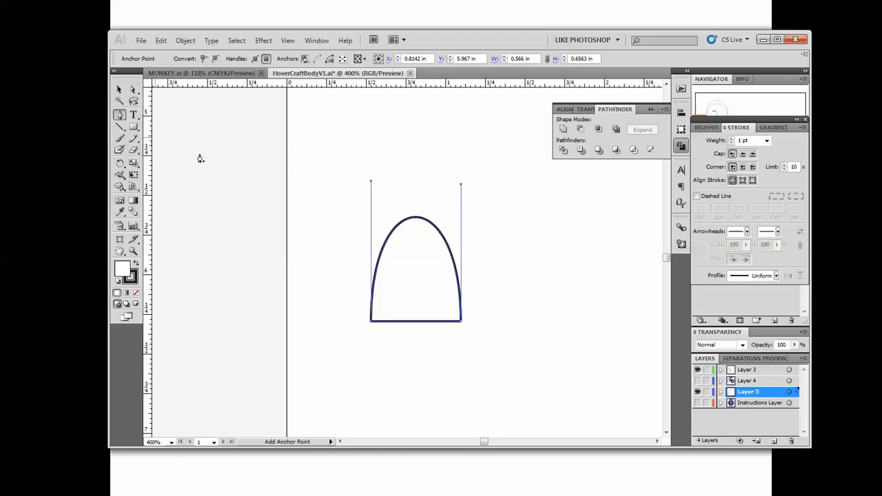
left_click(415, 219)
key("a")
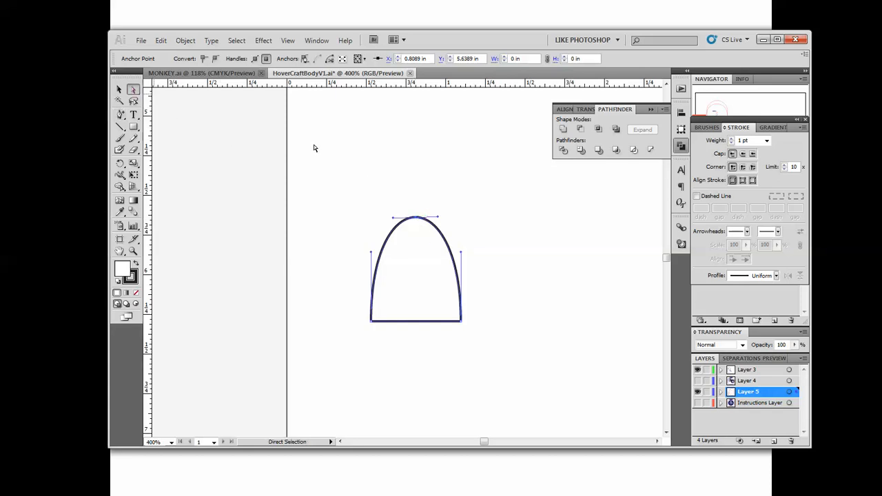
left_click(397, 178)
left_click_drag(417, 218, 452, 193)
left_click_drag(394, 193, 383, 192)
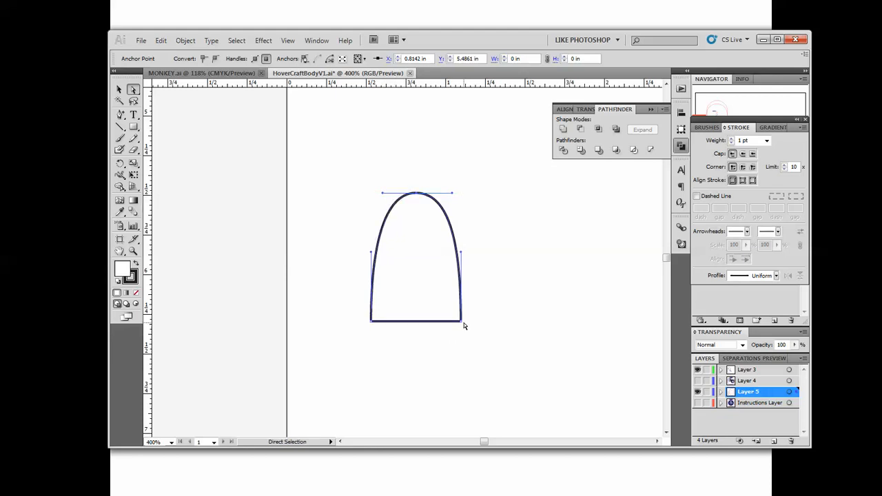
- Round the shape's two bottom corners by pulling out curve handles with the Convert Anchor Point tool
left_click_drag(120, 116, 151, 156)
mouse_move(461, 320)
left_mouse_down()
mouse_move(468, 311)
mouse_move(466, 335)
mouse_move(450, 332)
left_mouse_up()
left_click_drag(372, 324, 362, 313)
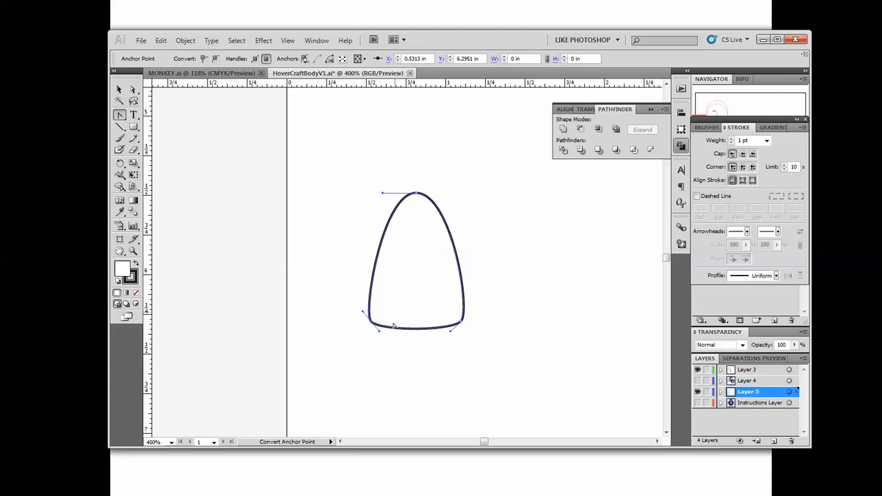
left_click(136, 91)
key("shift+c")
- Advance the presentation to the first Layers slide and return to Illustrator
key("Right")
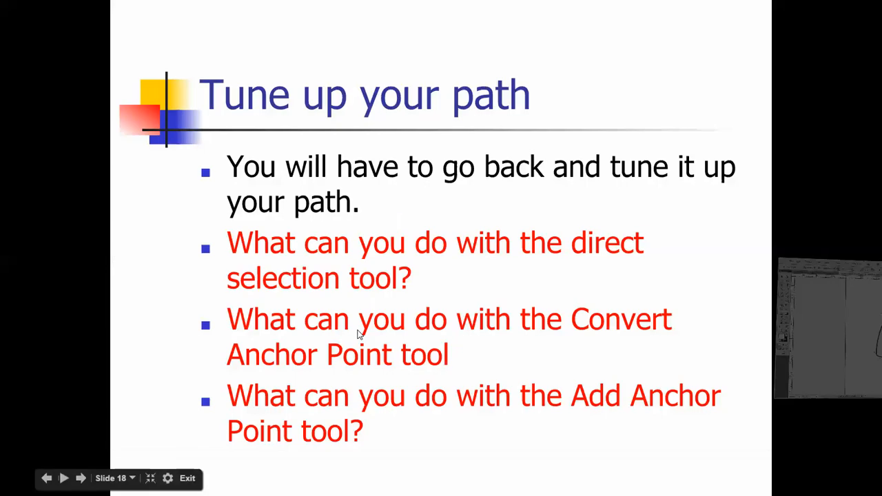
left_click(81, 479)
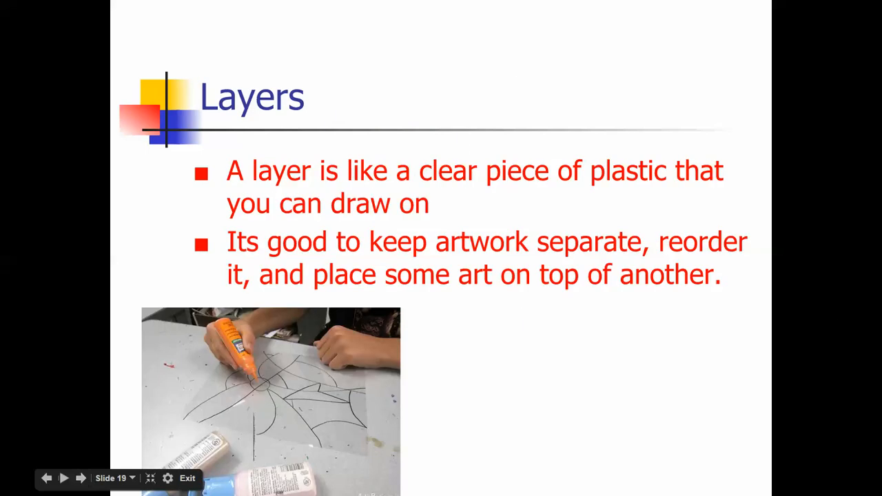
key("alt+Tab")
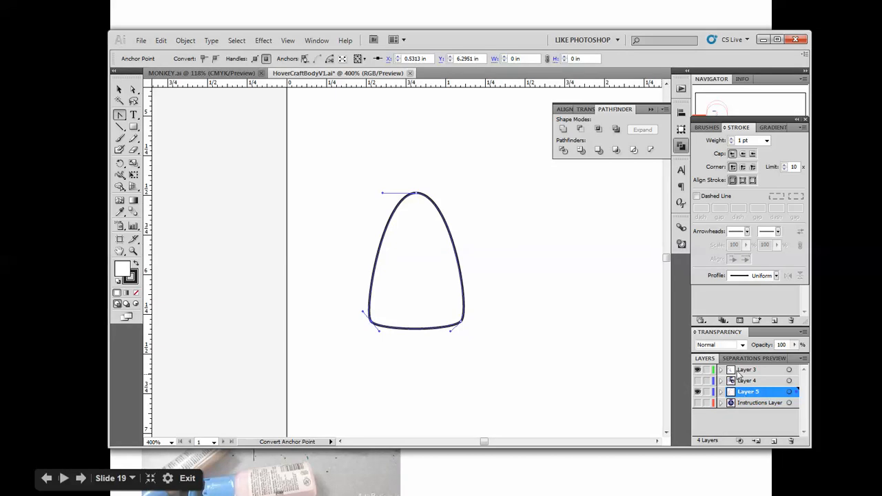
- Toggle the visibility of Layer 5 off and on, and lock the layer
left_click(698, 391)
left_click(697, 391)
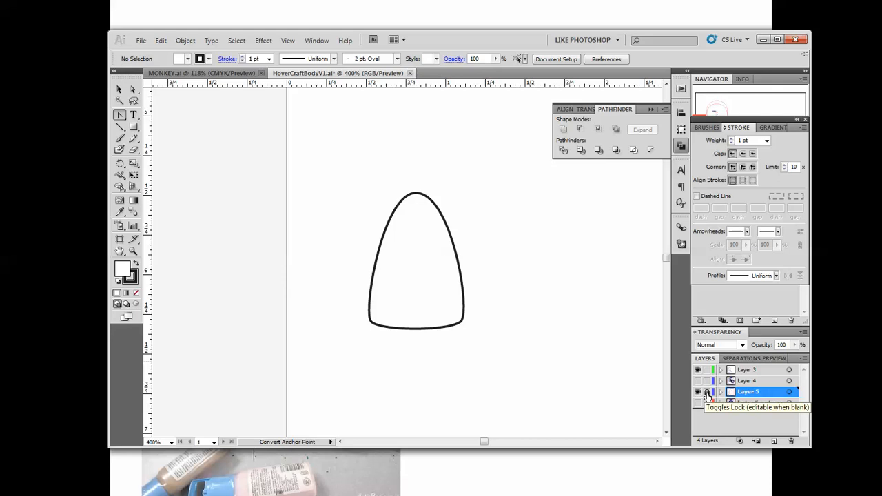
left_click(707, 393)
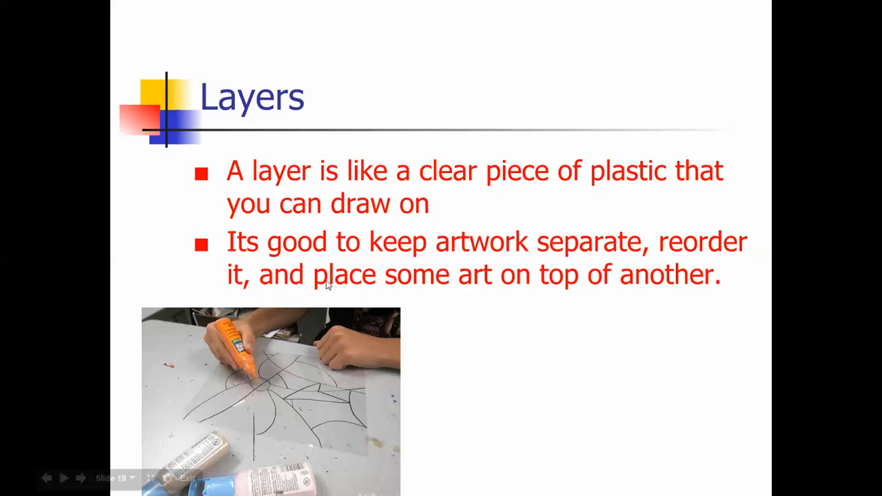
- Advance the presentation to the second Layers slide, switch back to Illustrator, and rename Layer 5 as Body
key("Right")
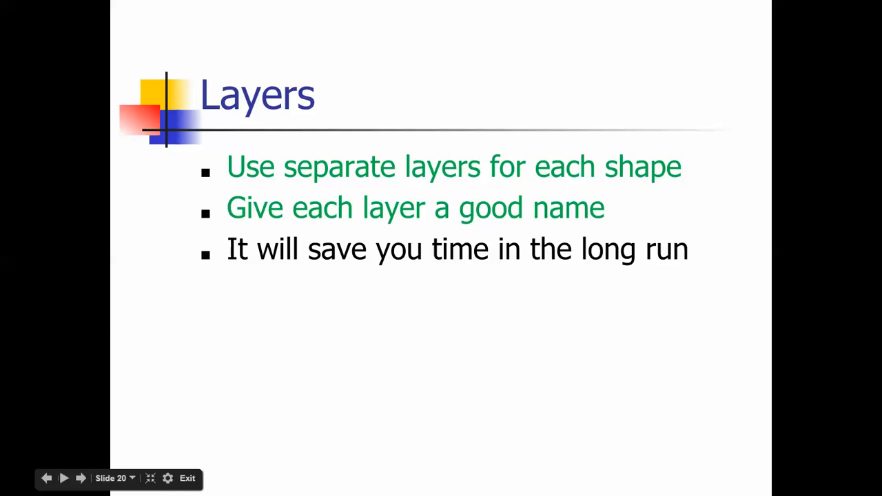
key("alt+Tab")
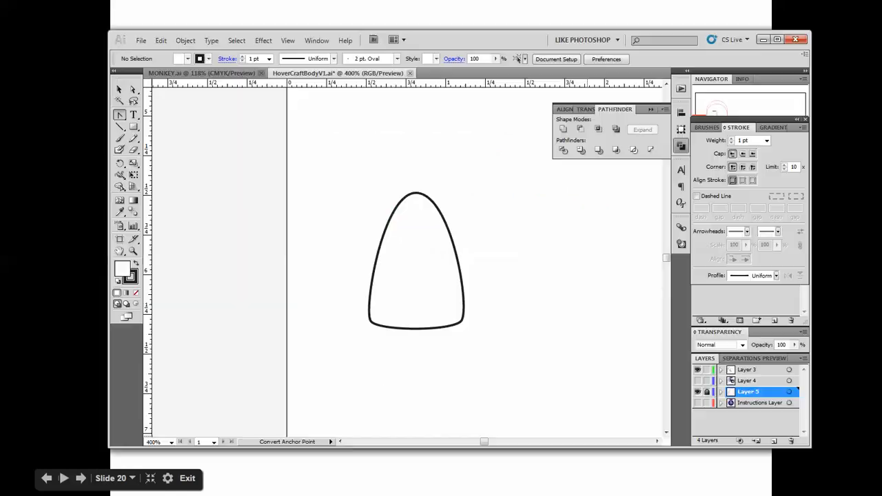
double_click(747, 392)
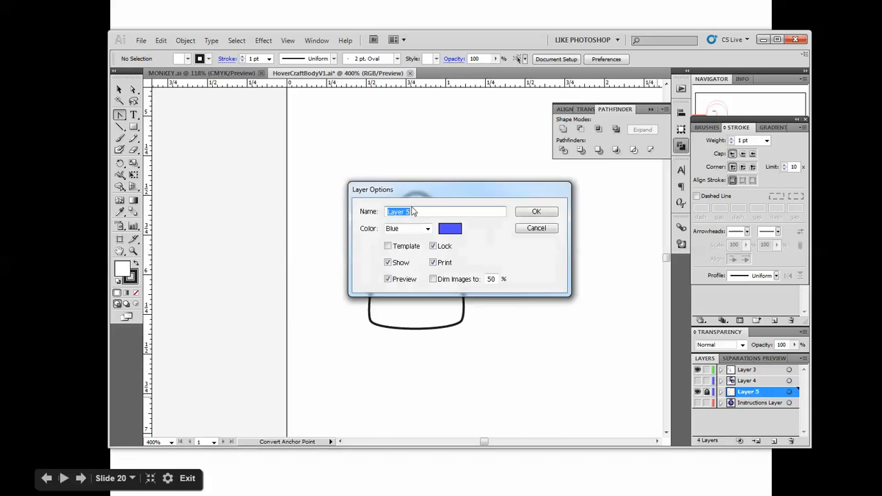
type("Body")
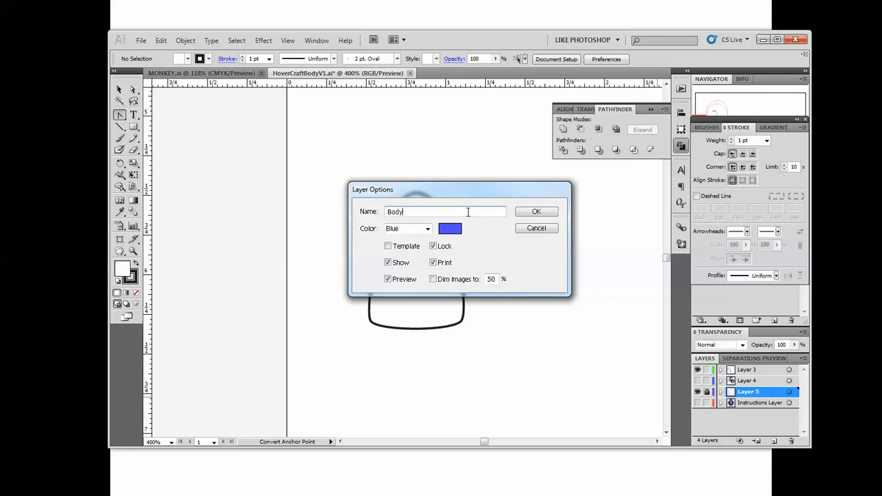
left_click(532, 213)
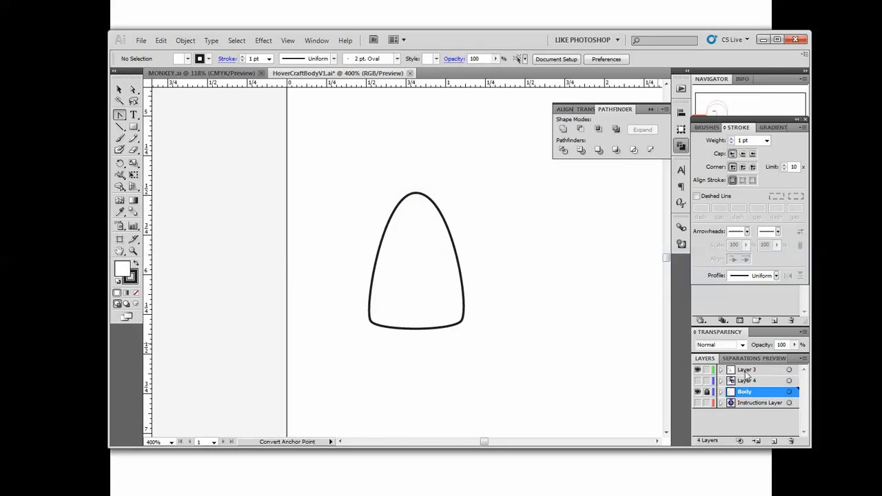
- Rename Layer 3 as Fin
double_click(747, 371)
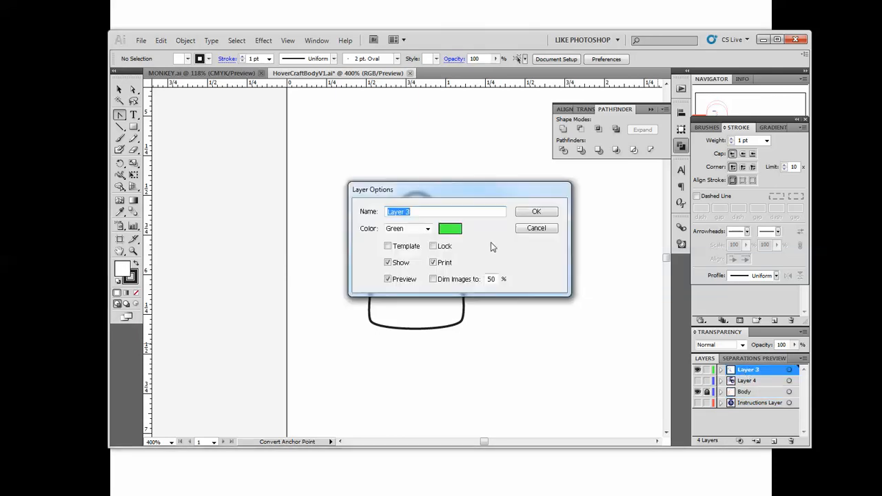
type("Fin")
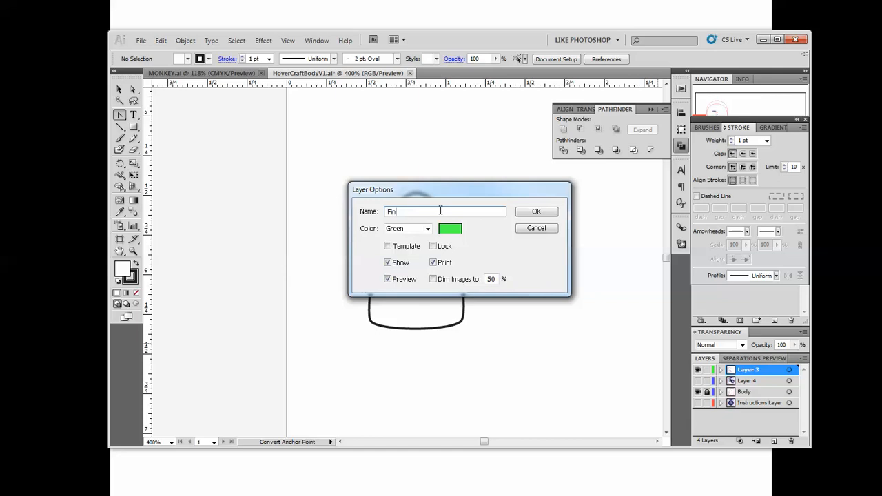
left_click(551, 211)
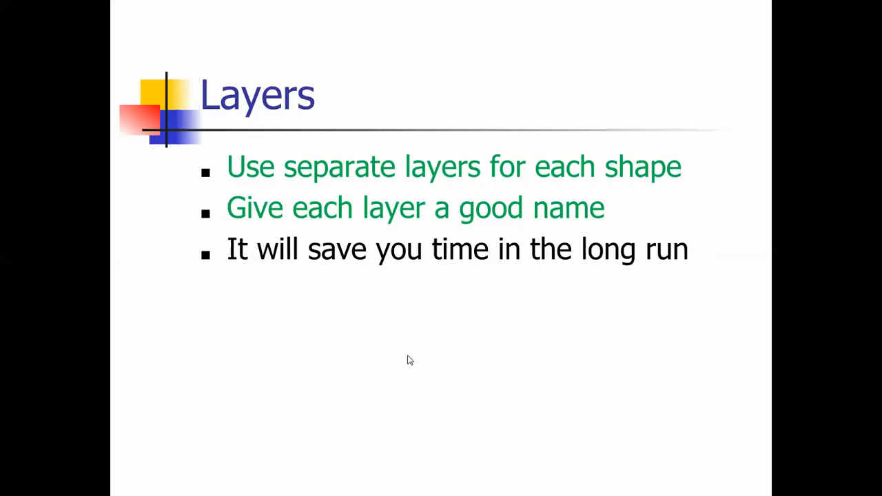
- Advance the presentation to the Cut it out slide
left_click(410, 360)
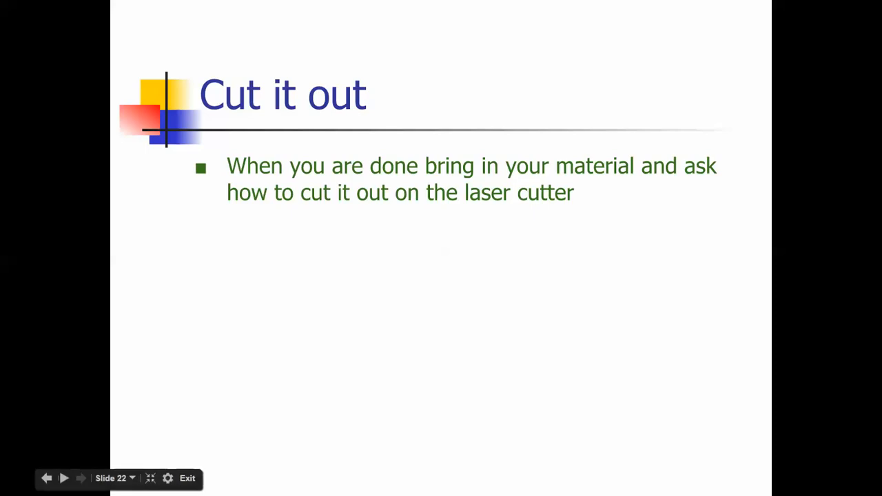
key("Right")
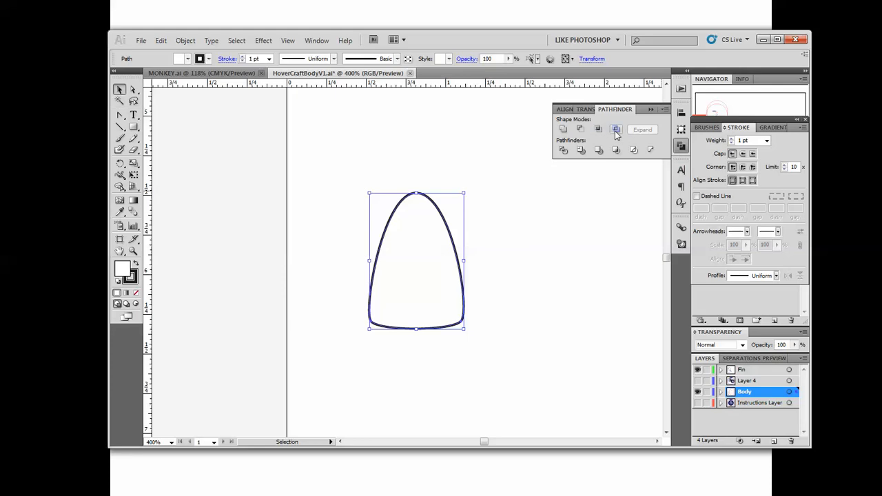
- Restore the Like Photoshop workspace layout in Illustrator
left_click(325, 44)
mouse_move(382, 52)
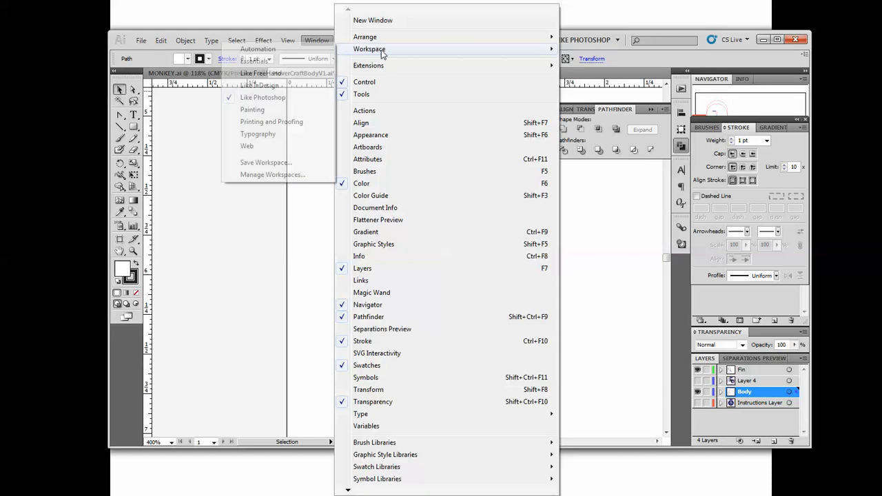
left_click(274, 100)
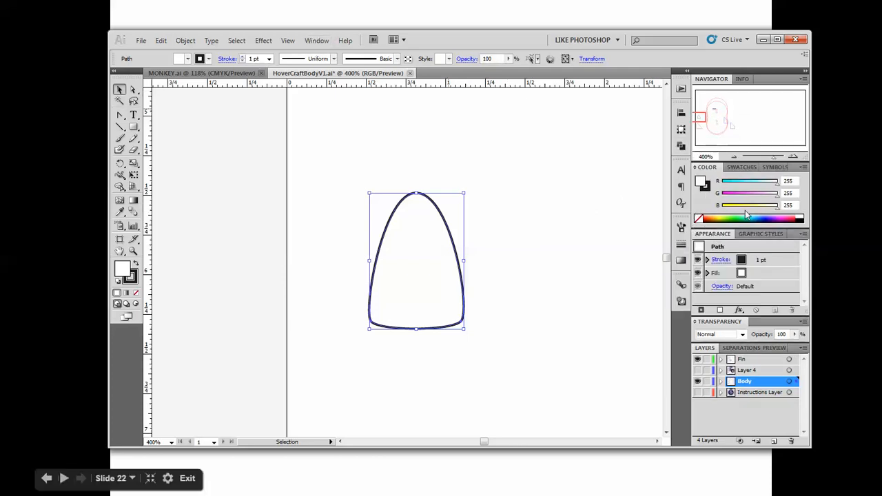
- Set the stroke color of the body shape to pure red, RGB 255, 0, 0, and deselect it
left_click(705, 187)
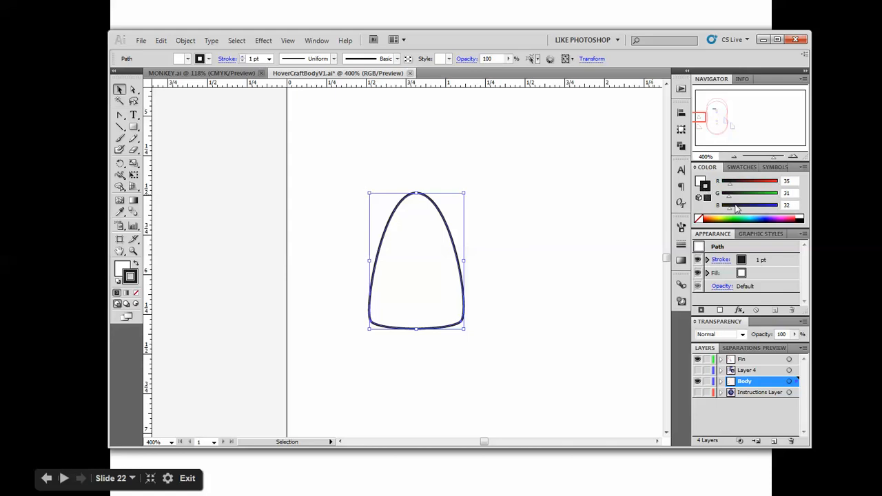
left_click_drag(732, 185, 786, 187)
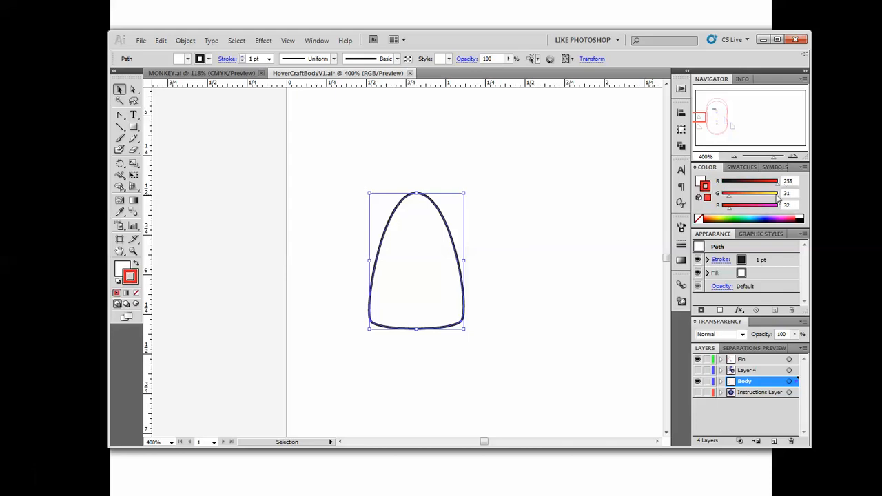
mouse_move(729, 197)
left_mouse_down()
mouse_move(717, 200)
mouse_move(721, 208)
left_mouse_up()
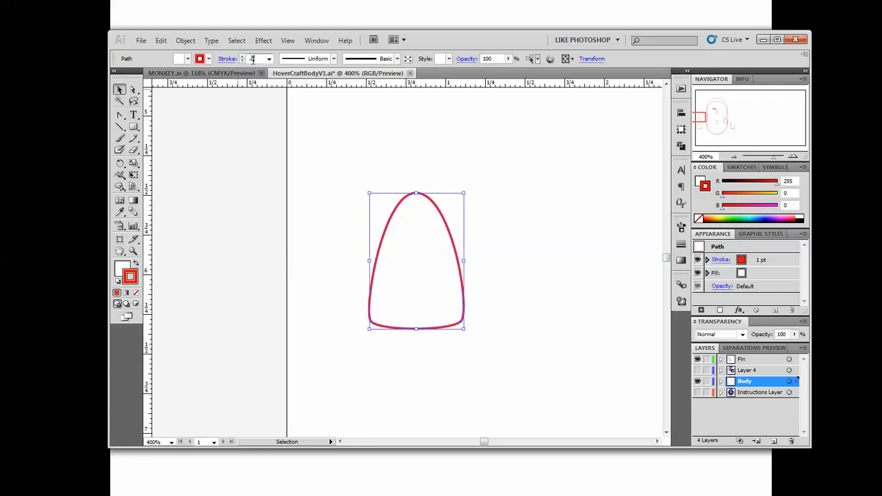
left_click(515, 182)
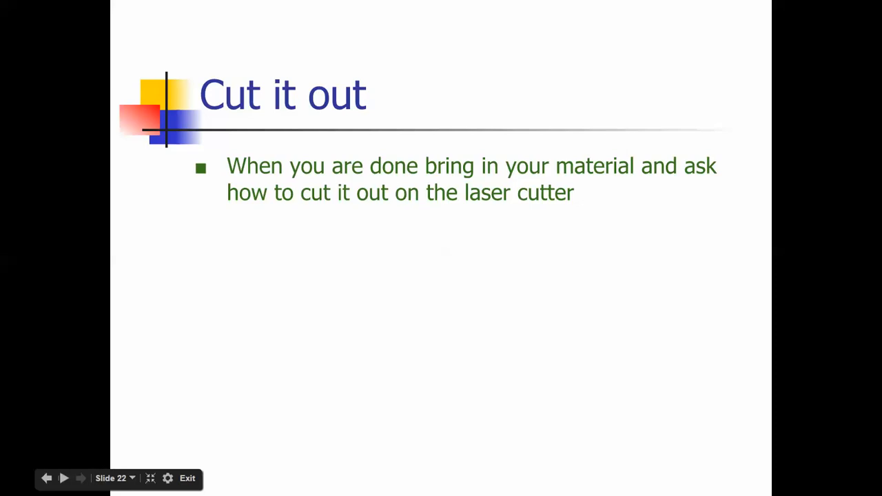
- Go back to the Add your logo slide and bring up the 045 HoverCraftStudentDesigned Google Drive folder beside the local Logo folder
key("Left")
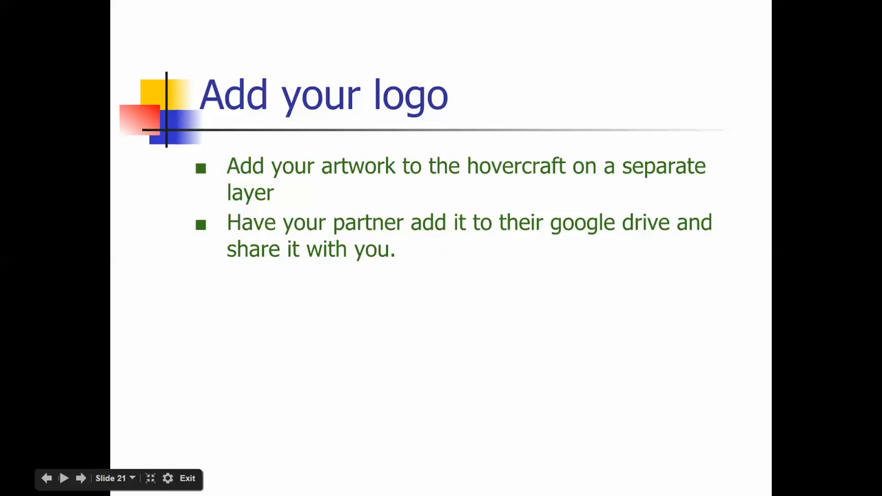
left_click_drag(838, 44, 488, 52)
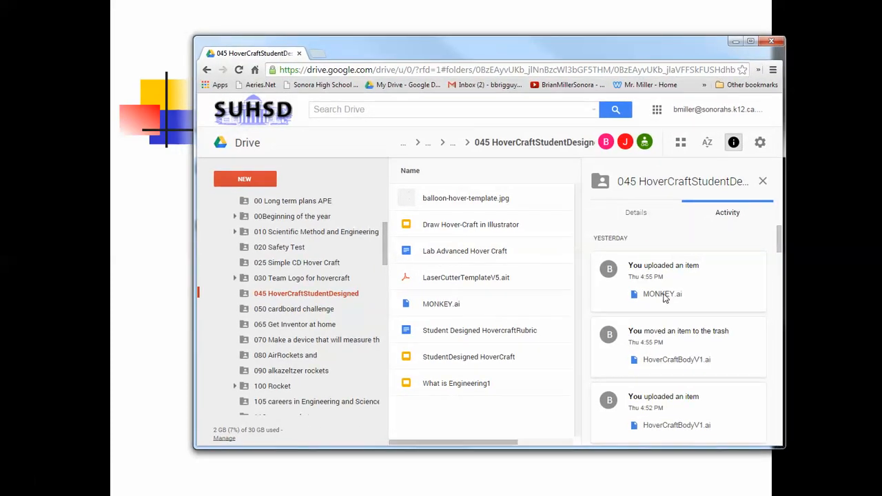
left_click_drag(881, 10, 834, 84)
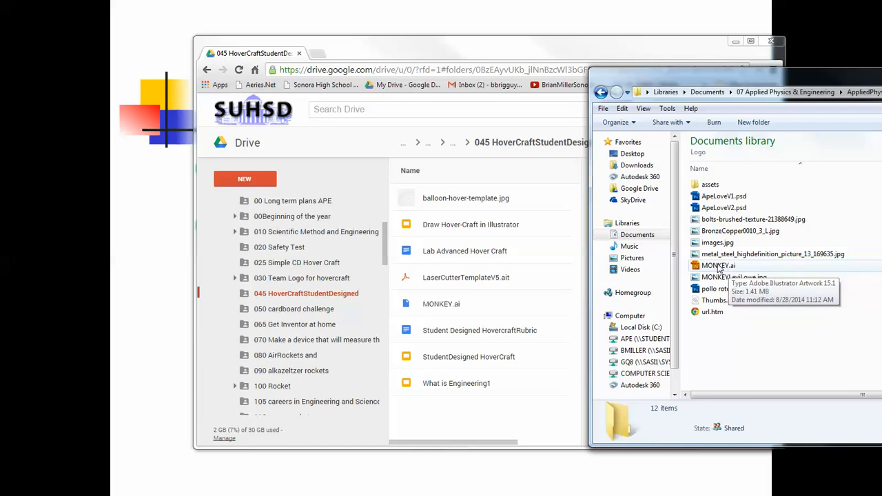
- Try to upload MONKEY.ai from the local Logo folder into the 045 HoverCraftStudentDesigned Drive folder, moving the Logo window aside
left_click_drag(721, 269, 518, 282)
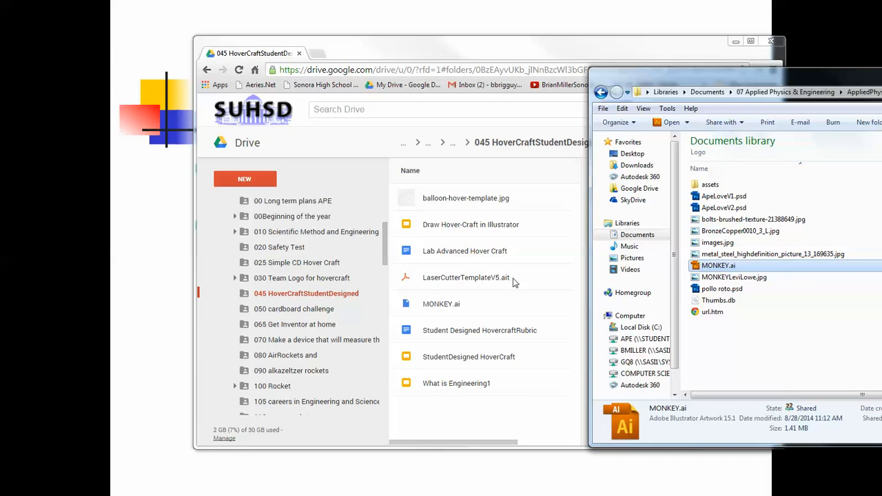
left_click_drag(728, 268, 538, 78)
left_click_drag(723, 80, 805, 85)
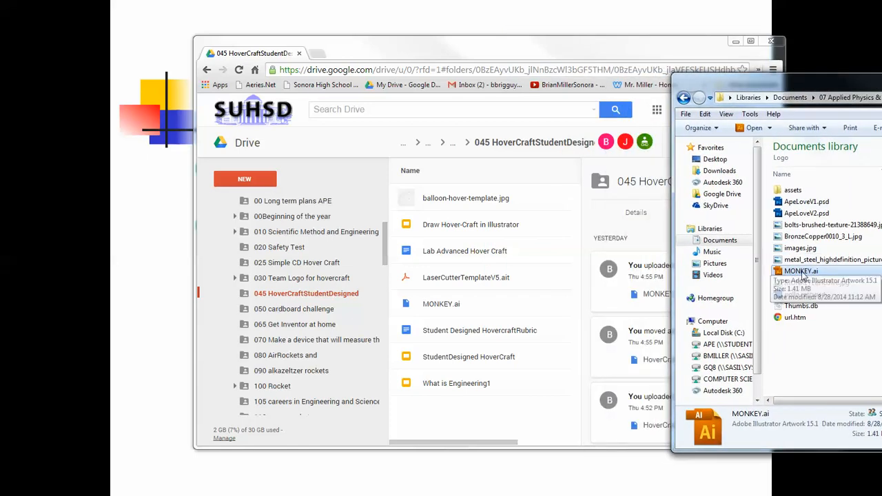
left_click_drag(794, 273, 681, 281)
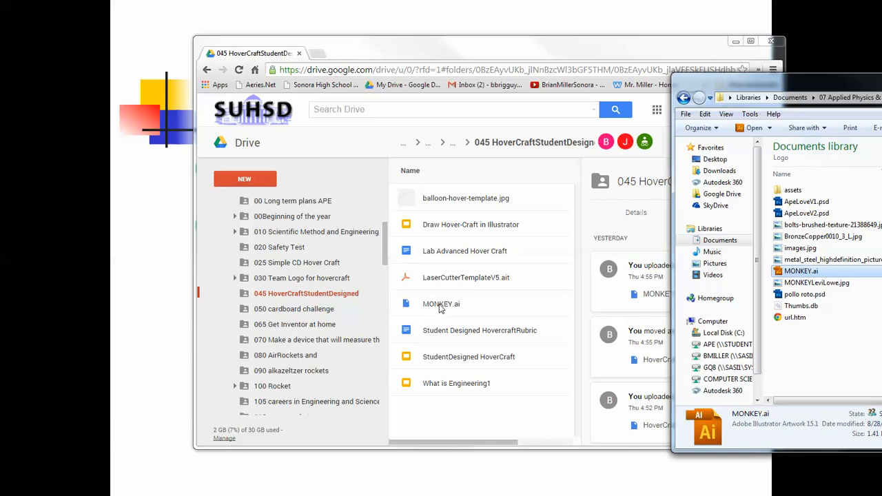
- Try to invite a colleague by e-mail with edit access in MONKEY.ai's sharing settings, then cancel the invitation and close the settings
left_click(442, 310)
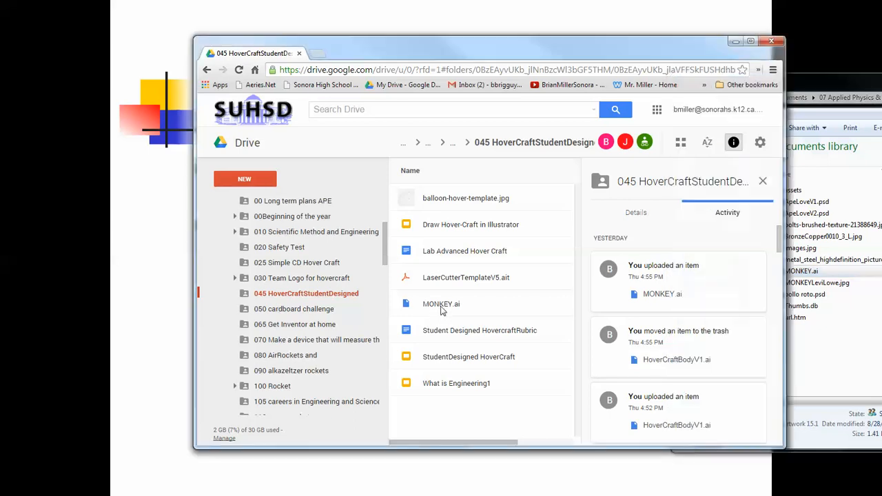
right_click(441, 310)
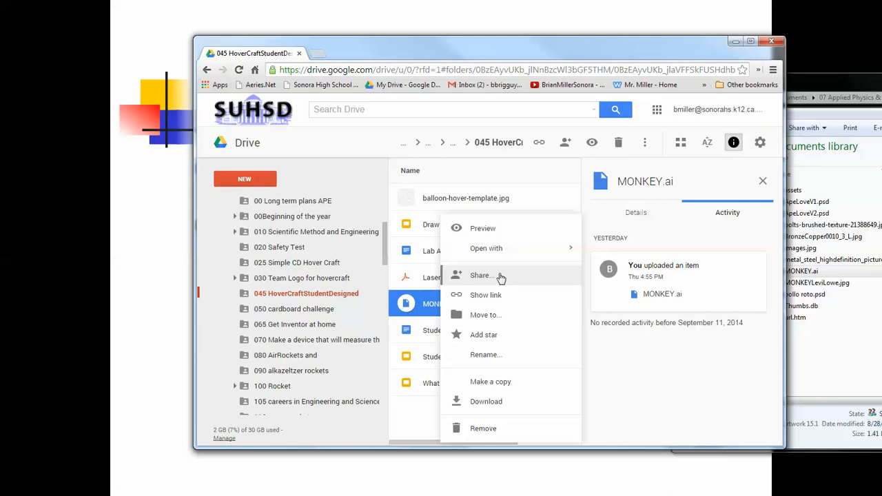
left_click(500, 276)
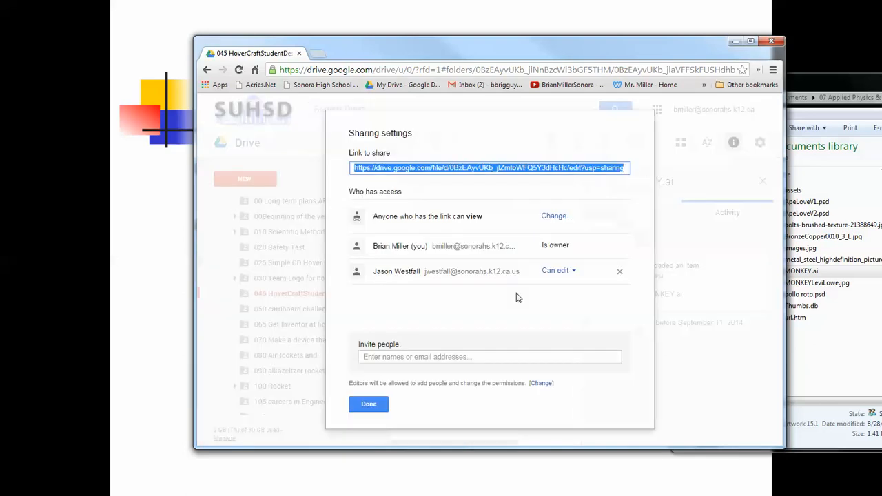
left_click(403, 357)
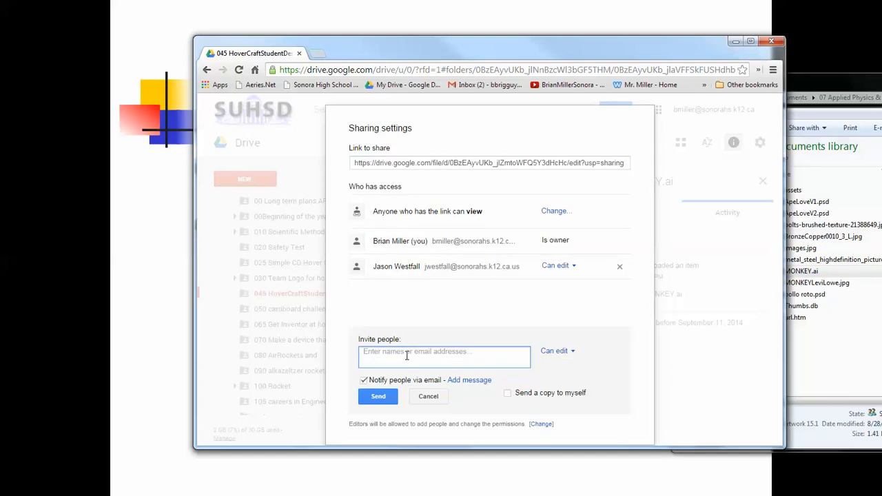
type("jwe")
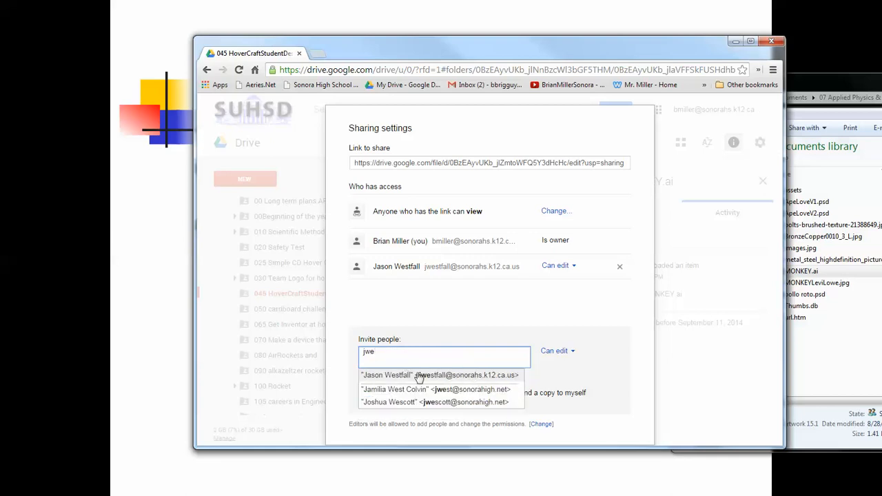
left_click(460, 377)
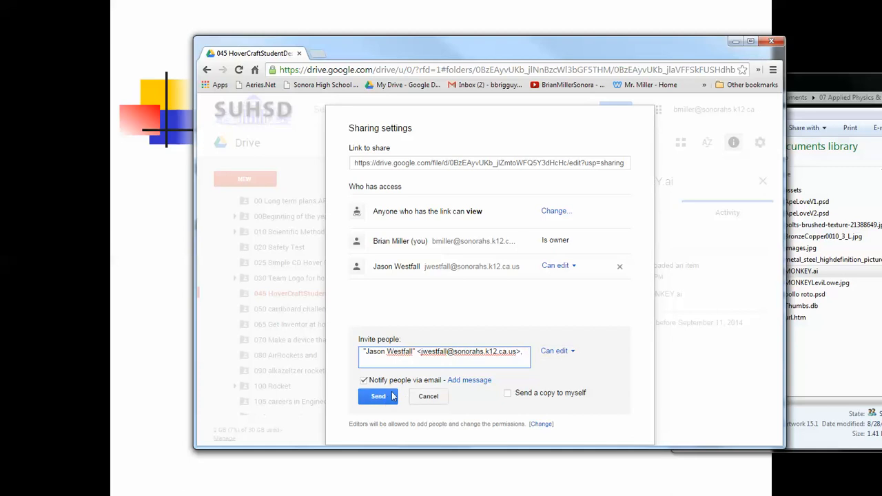
left_click(309, 142)
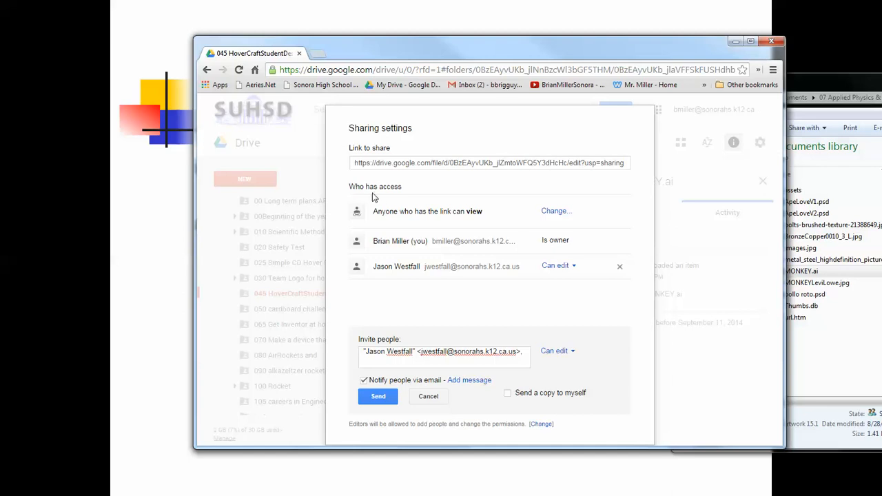
left_click(429, 397)
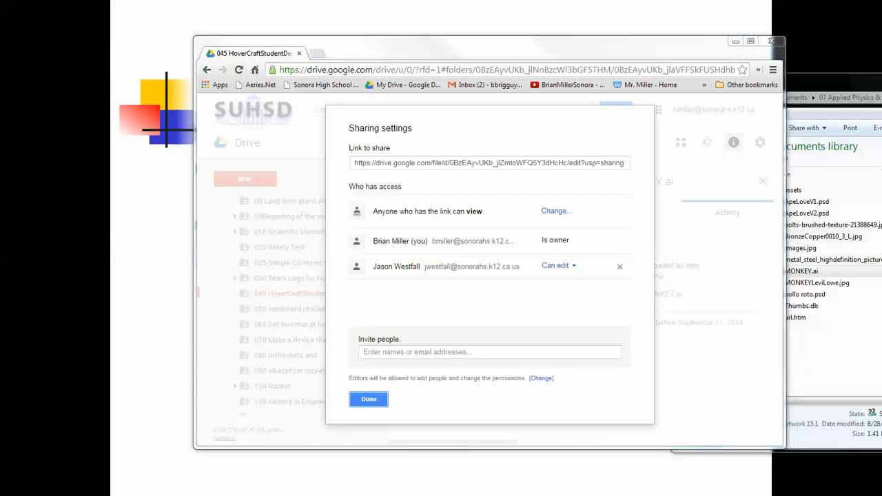
left_click(372, 401)
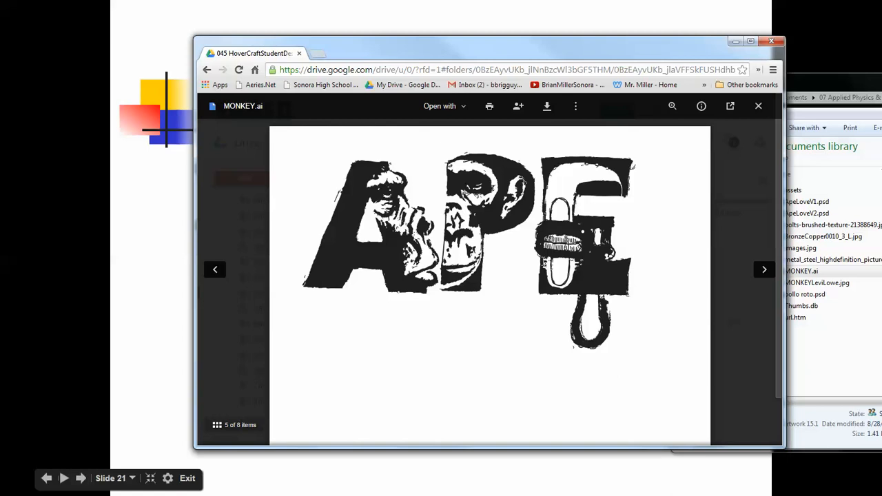
- Download MONKEY.ai from its Google Drive preview and switch to Illustrator
left_click(547, 109)
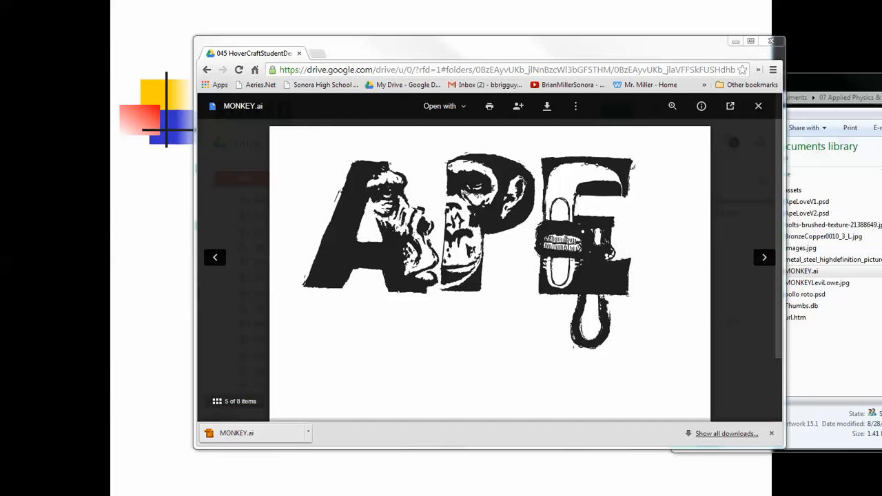
key("alt+Tab")
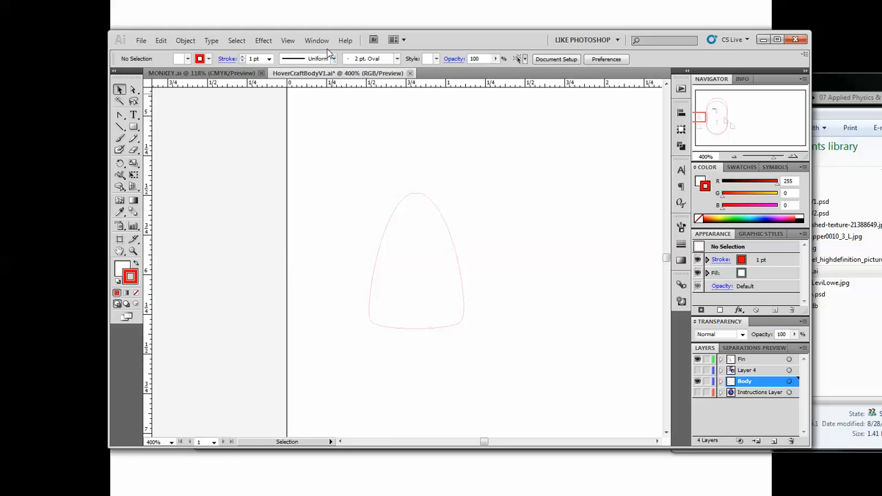
- Tile the MONKEY.ai and HoverCraftBodyV1.ai documents and maximize the Illustrator window
left_click(294, 44)
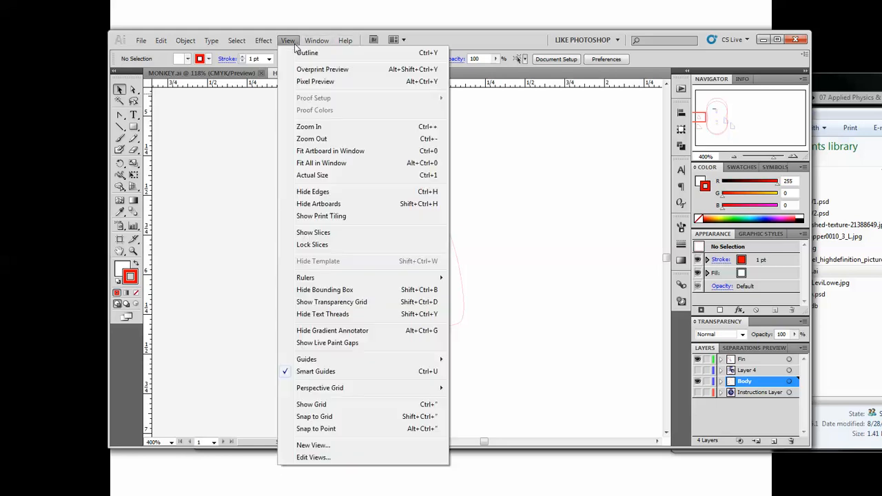
left_click(328, 43)
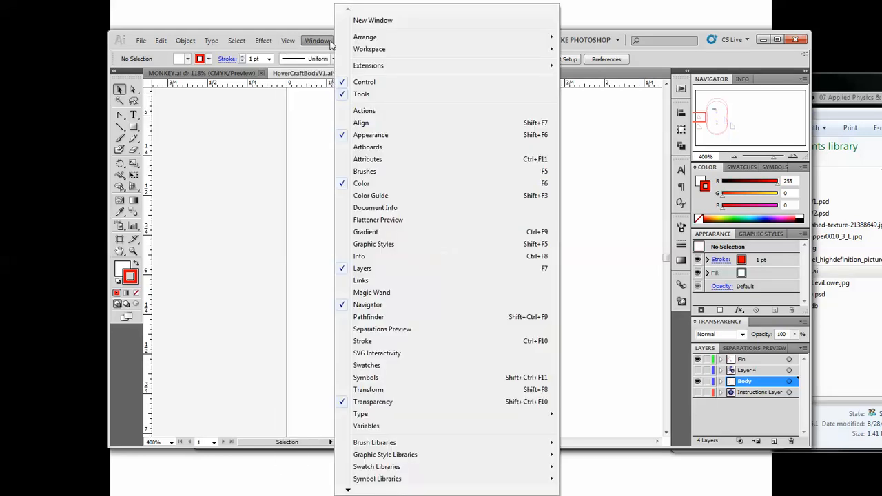
mouse_move(367, 41)
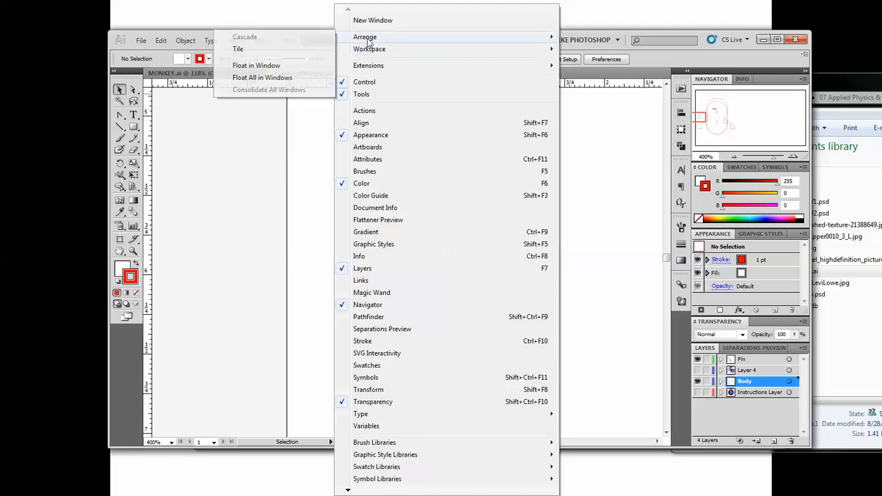
left_click(274, 51)
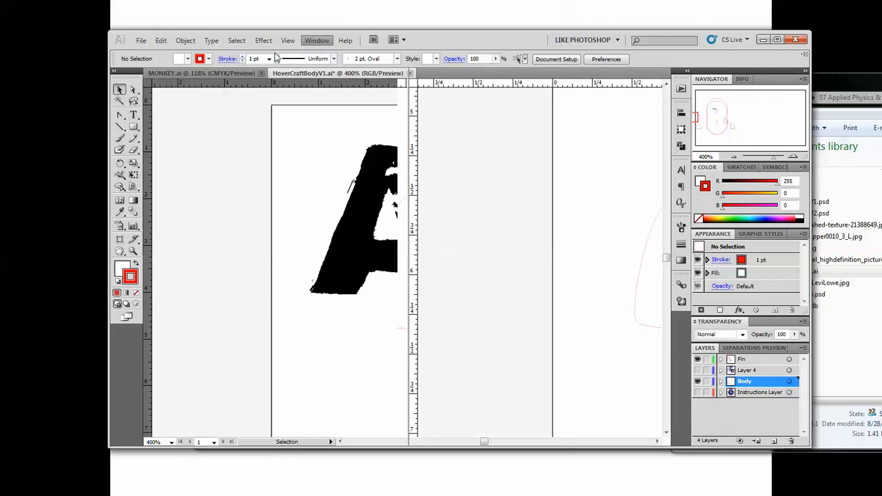
left_click(776, 40)
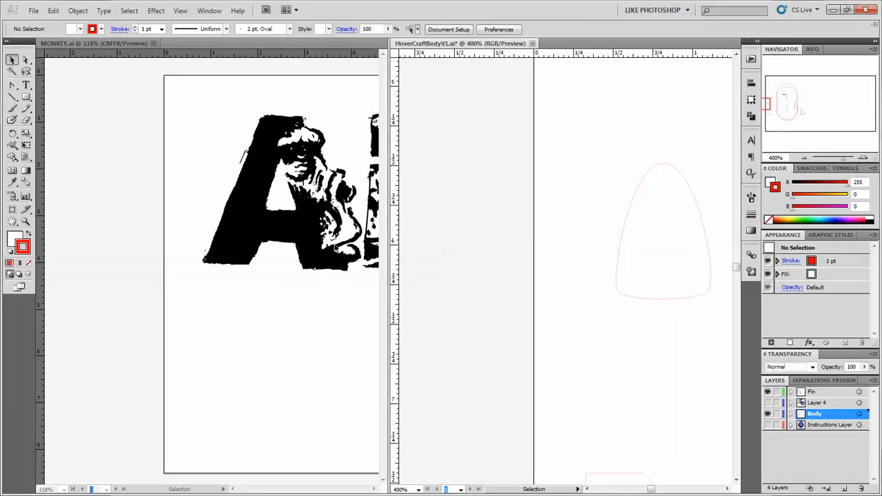
- Flatten the MONKEY.ai artwork into a single layer, discarding the hidden art
left_click(253, 378)
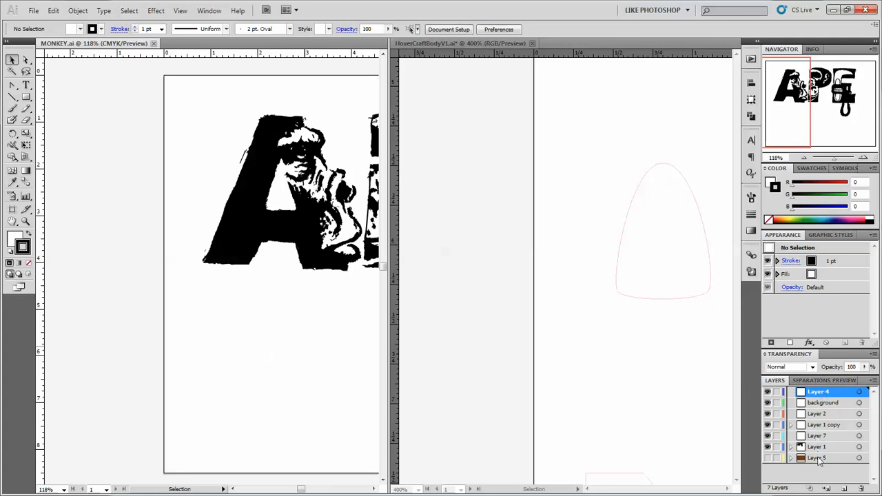
left_click(872, 381)
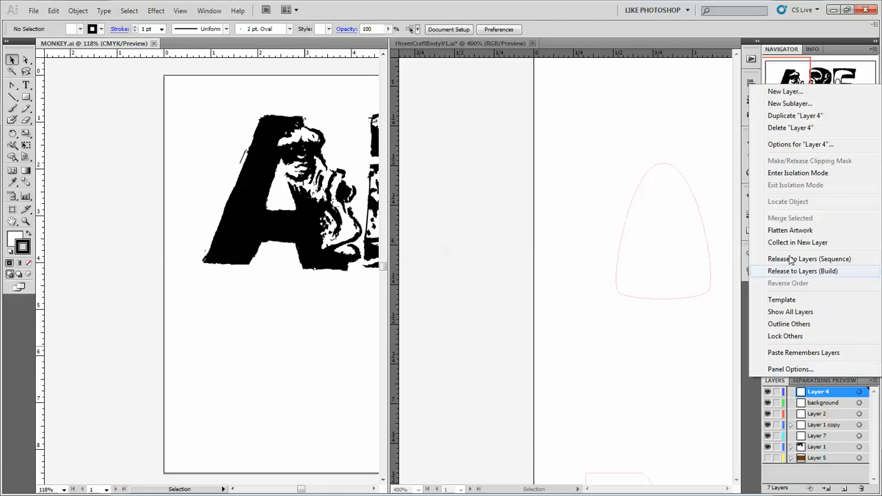
left_click(789, 234)
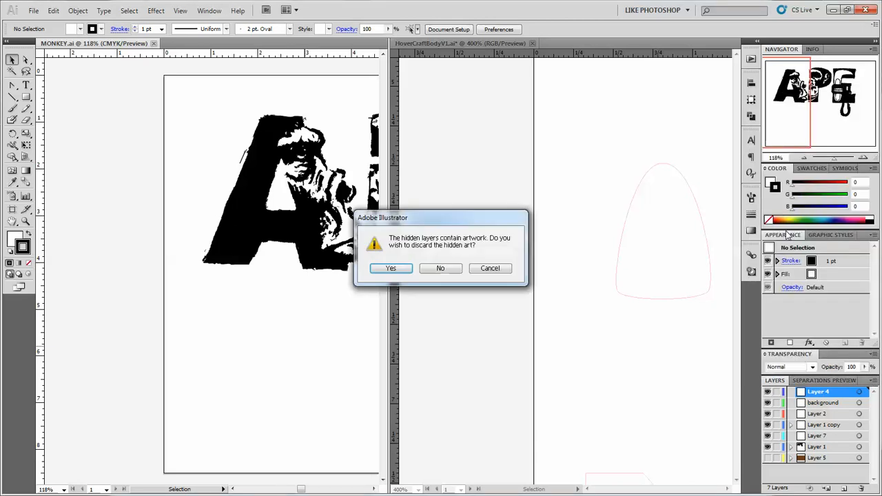
left_click(392, 269)
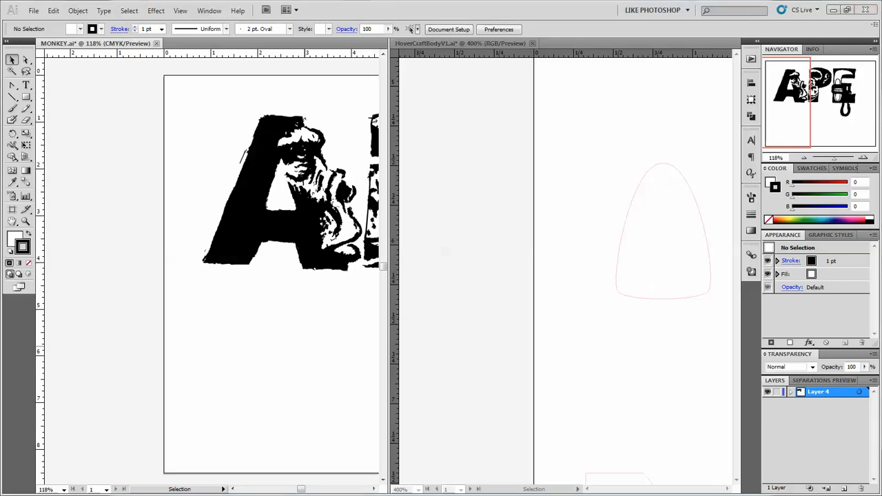
- Copy the entire APE logo artwork from MONKEY.ai into the Body layer of HoverCraftBodyV1.ai
left_click(698, 455)
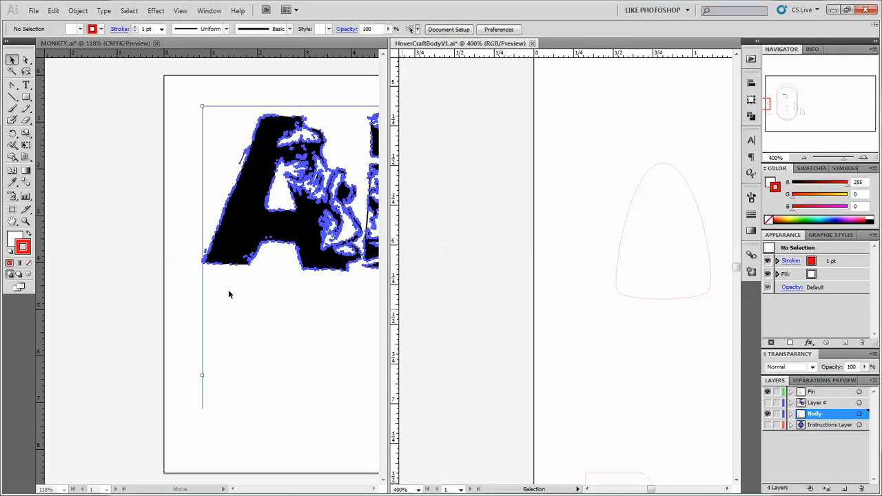
left_click(273, 317)
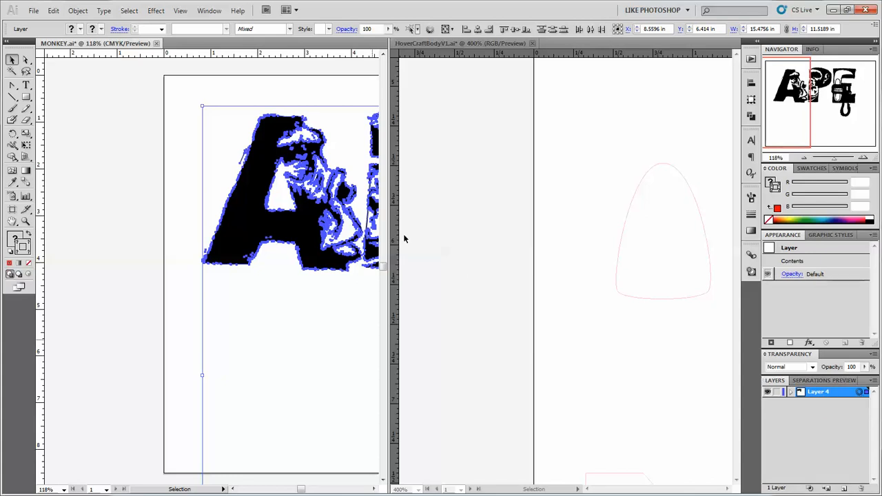
left_click_drag(237, 180, 682, 253)
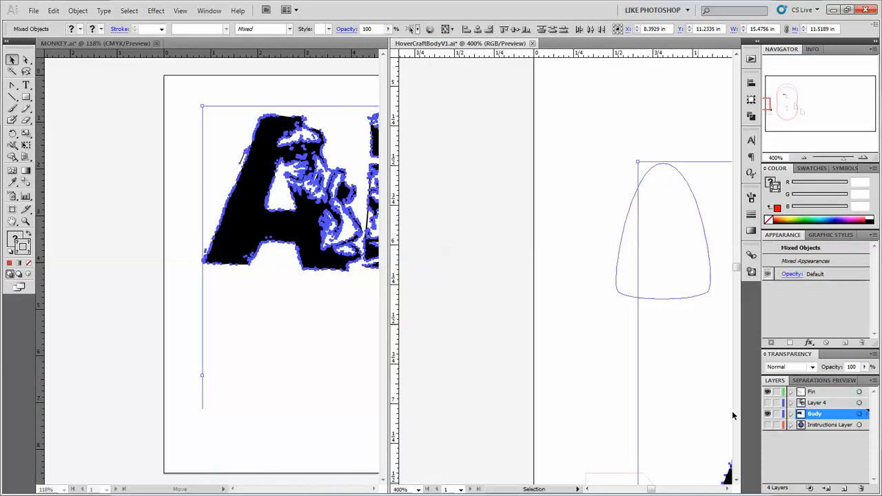
- Undo the artwork flattening in MONKEY.ai to restore its original layers
left_click(339, 351)
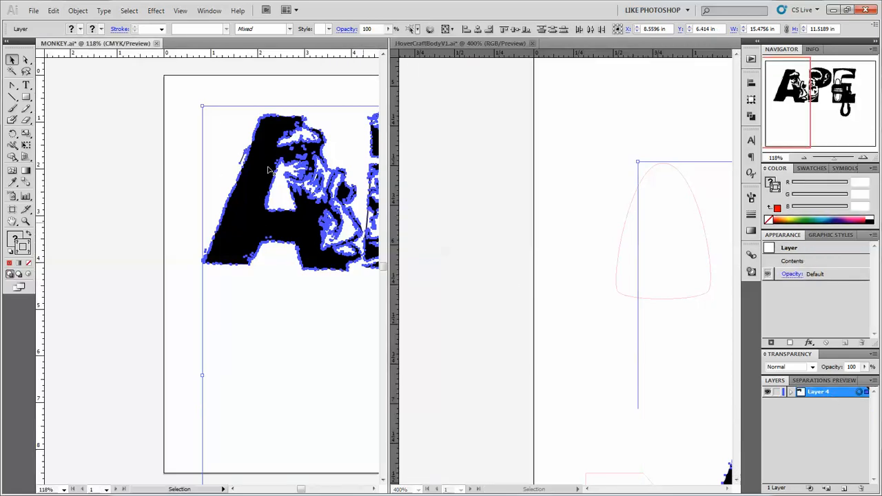
left_click(53, 11)
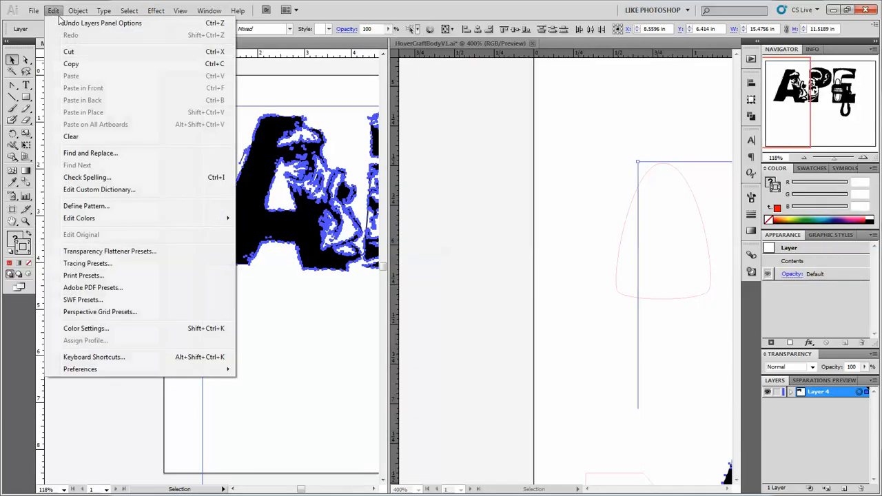
left_click(69, 18)
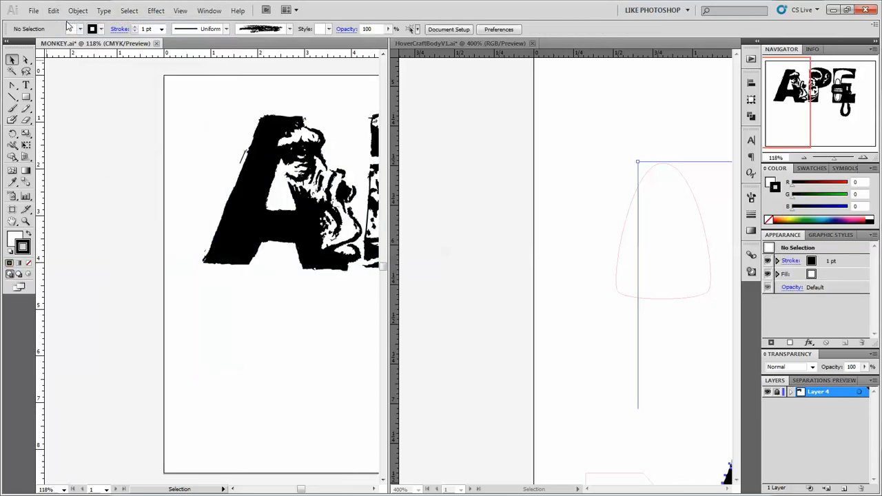
key("ctrl+z")
key("ctrl+z")
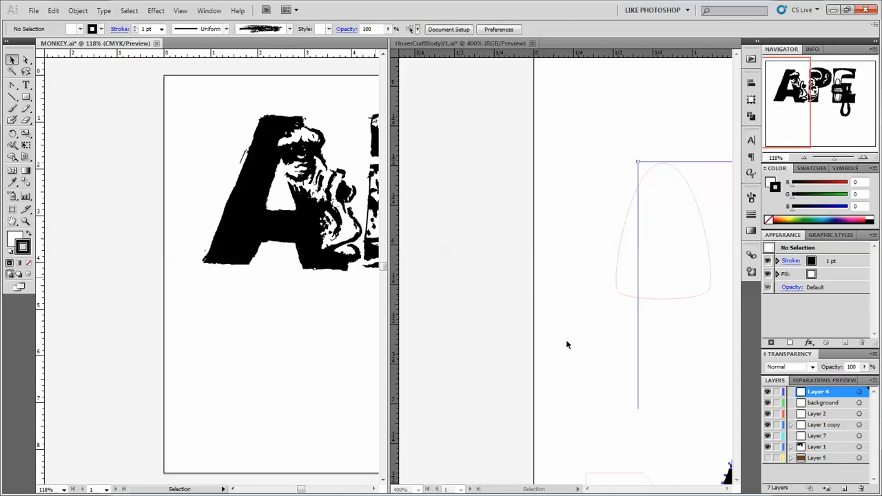
- Consolidate the tiled MONKEY.ai and HoverCraftBodyV1.ai documents into one tabbed window with HoverCraftBodyV1.ai active
left_click(601, 342)
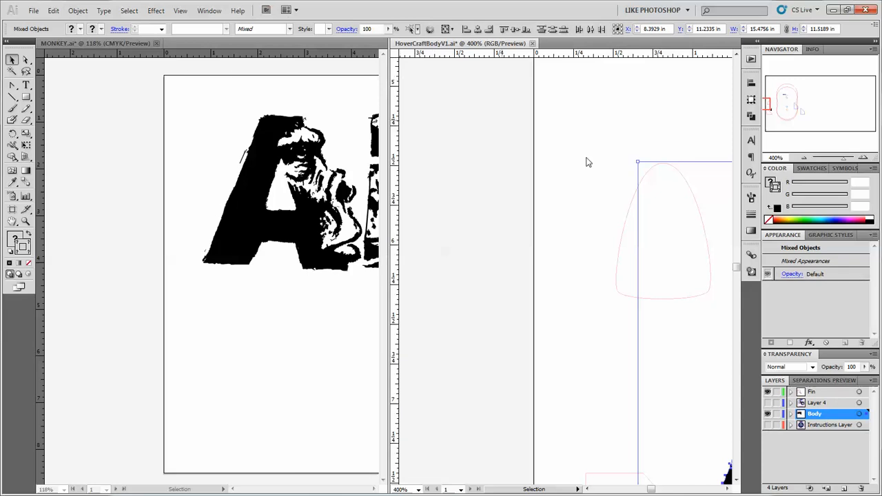
left_click(208, 11)
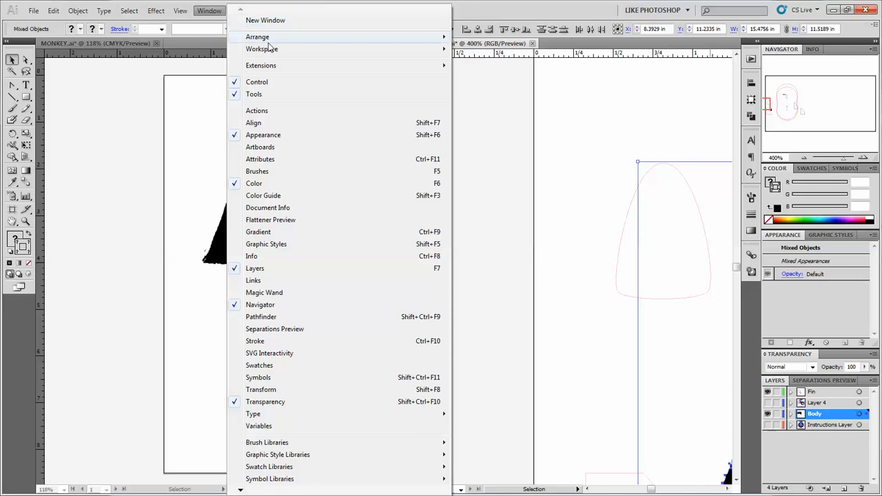
mouse_move(278, 40)
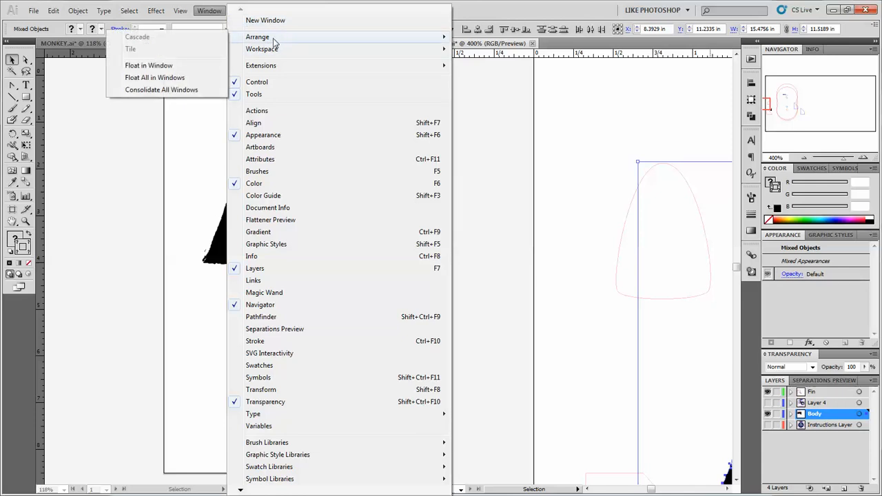
left_click(193, 70)
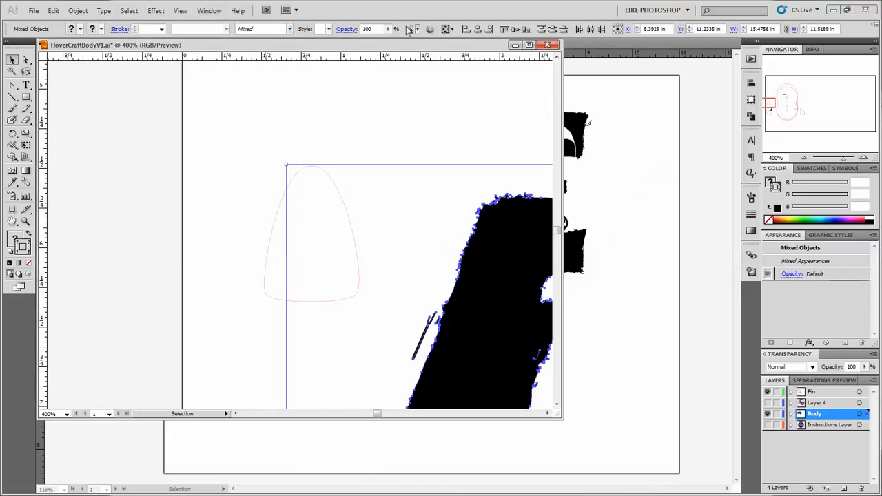
left_click(215, 14)
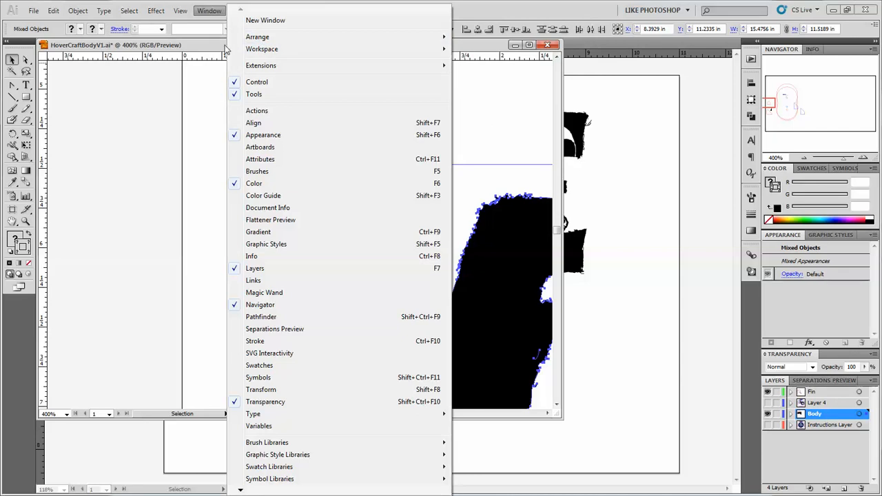
mouse_move(258, 37)
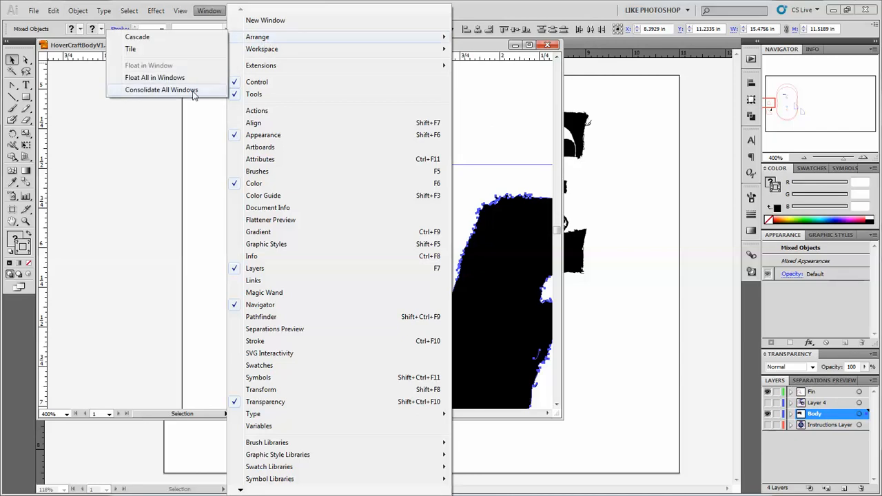
left_click(193, 91)
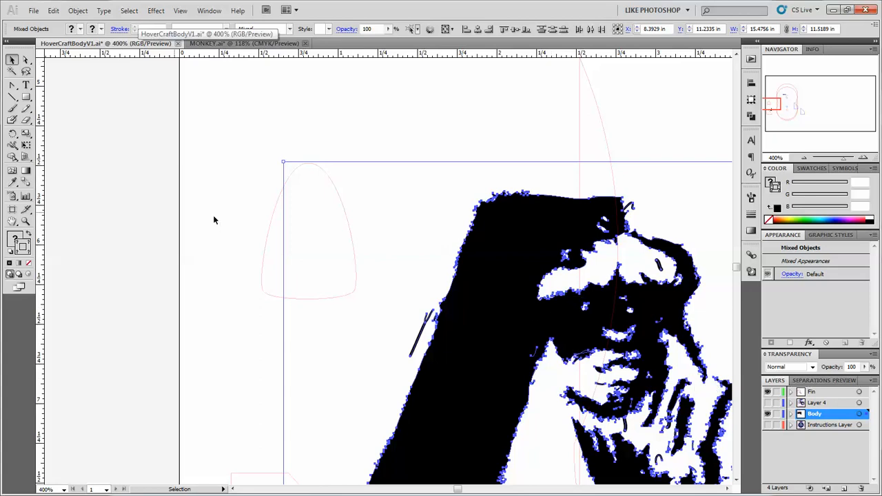
- Delete the small rounded fin outline beside the letter A of the APE logo
left_click(272, 222)
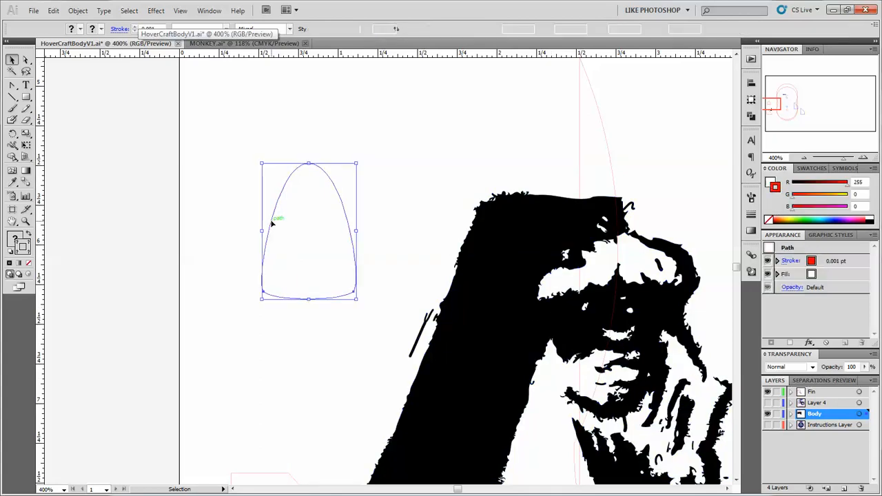
left_click(166, 243)
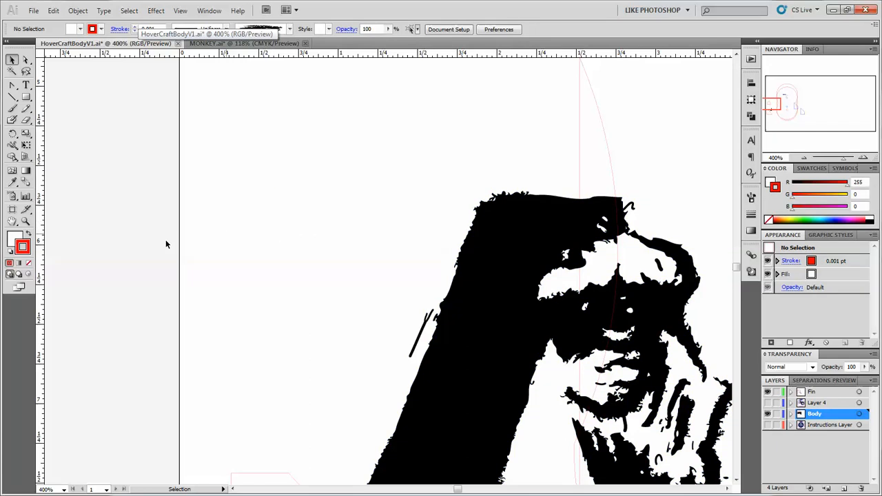
- Toggle the visibility of the Body and Fin layers to examine which artwork each one contains
double_click(13, 222)
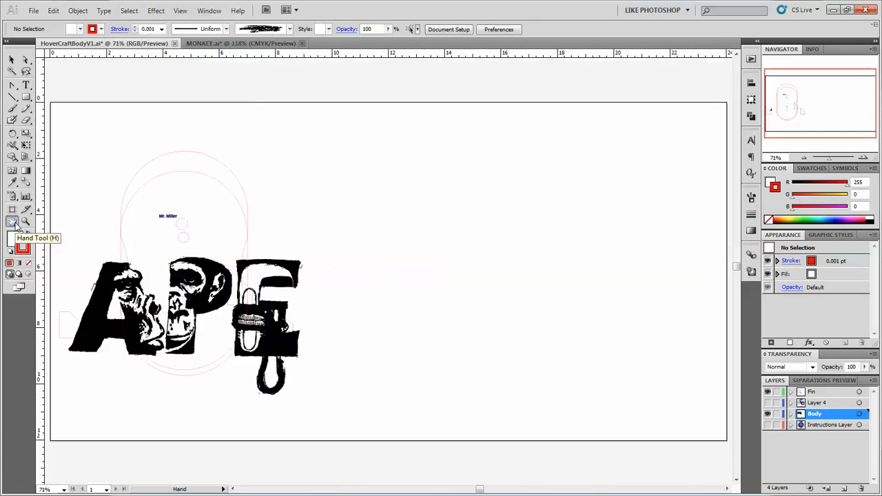
left_click(768, 414)
left_click(767, 414)
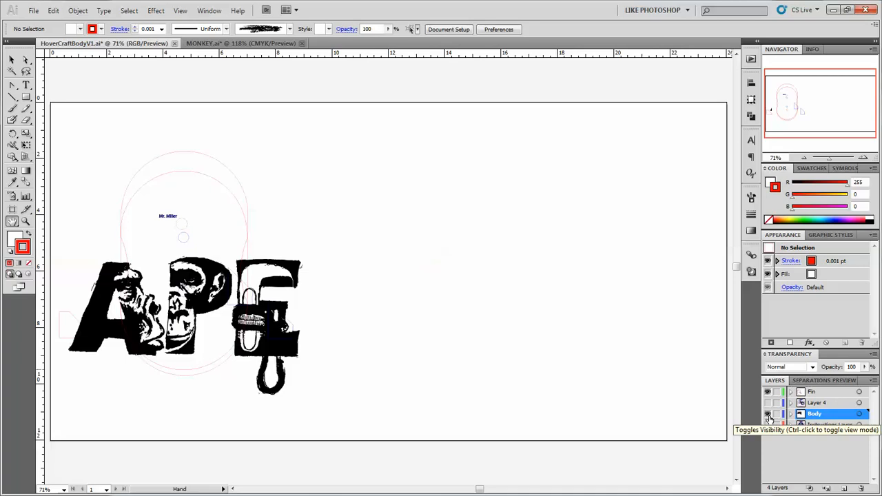
left_click(768, 415)
left_click(768, 414)
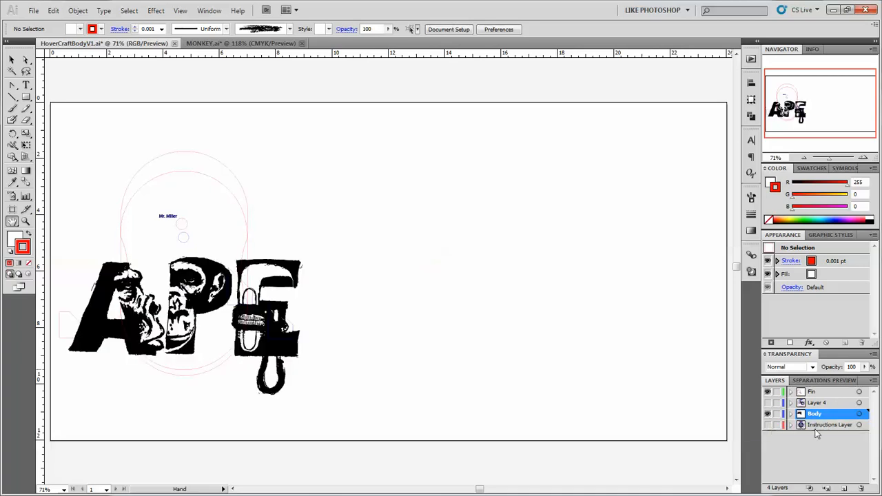
left_click(768, 392)
left_click(768, 392)
left_click(768, 415)
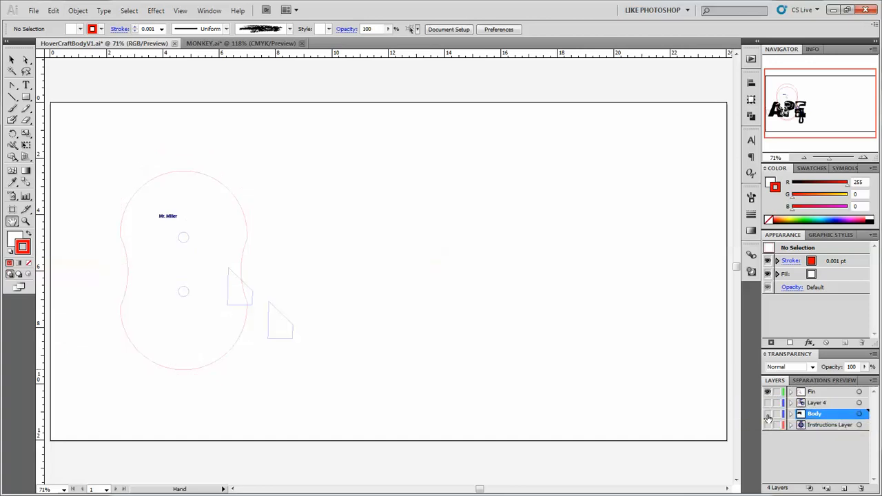
left_click(768, 414)
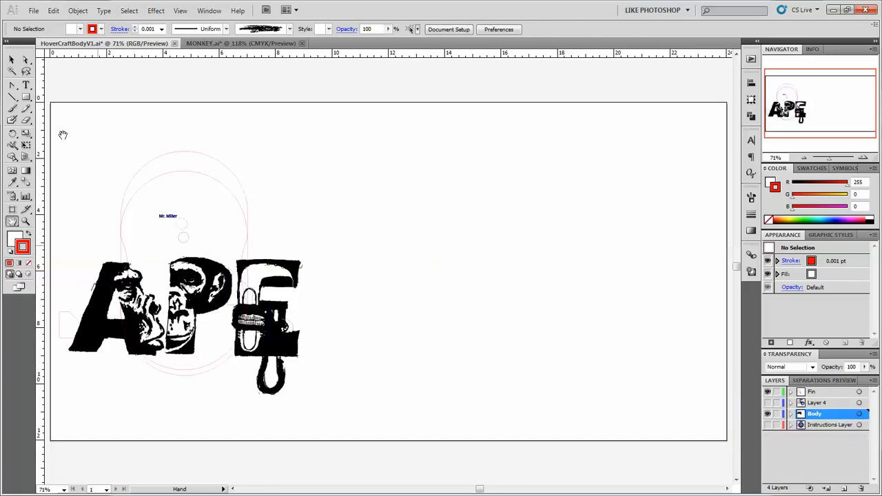
key("v")
left_click(104, 331)
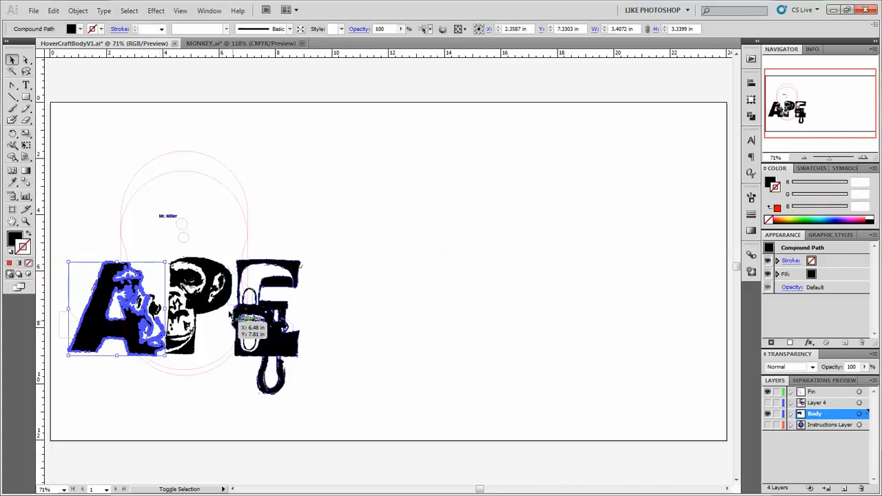
left_click(207, 296, "shift")
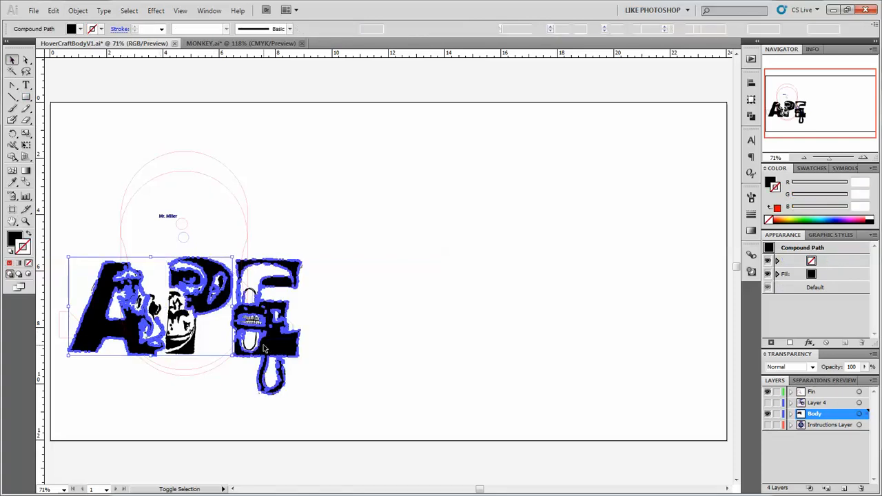
left_click(263, 348, "shift")
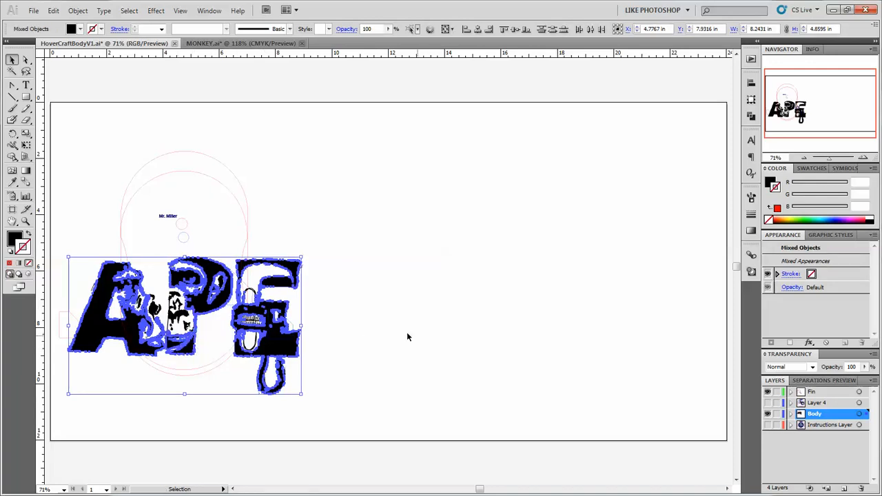
- Cut all visible artwork except the two large hovercraft body outlines
key("a")
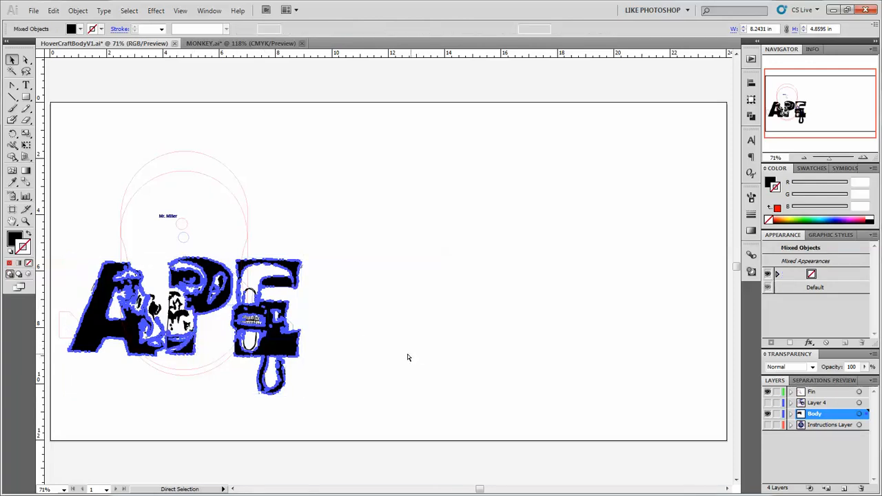
key("ctrl+a")
key("v")
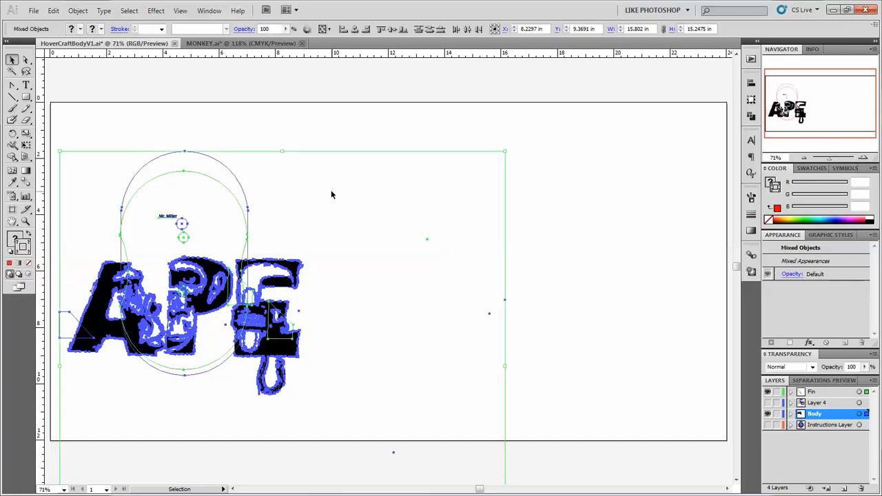
left_click(241, 206, "shift")
left_click(246, 199, "shift")
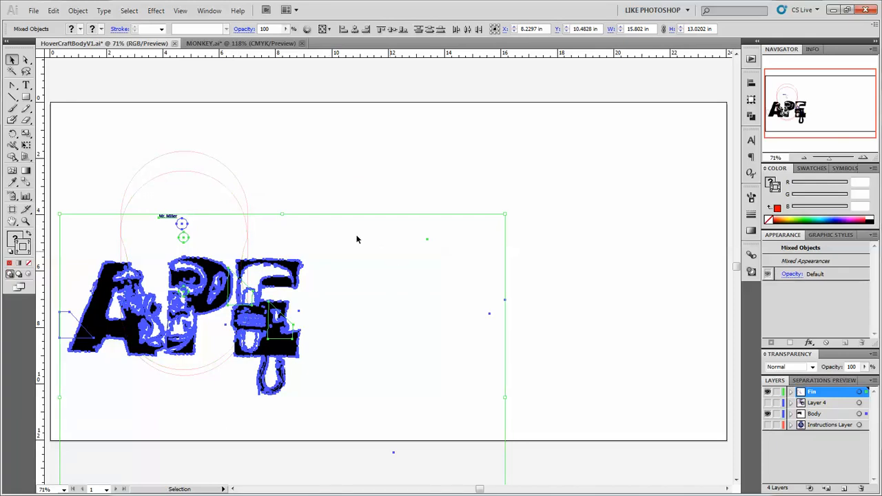
key("a")
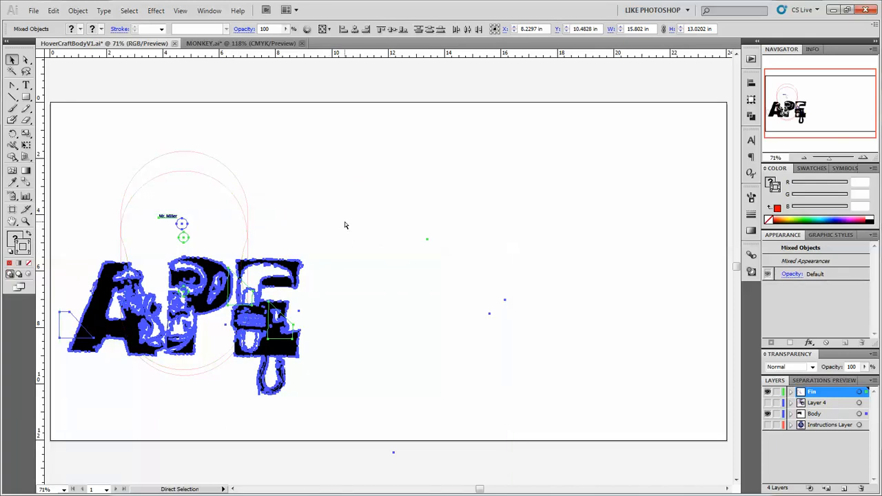
key("Delete")
key("v")
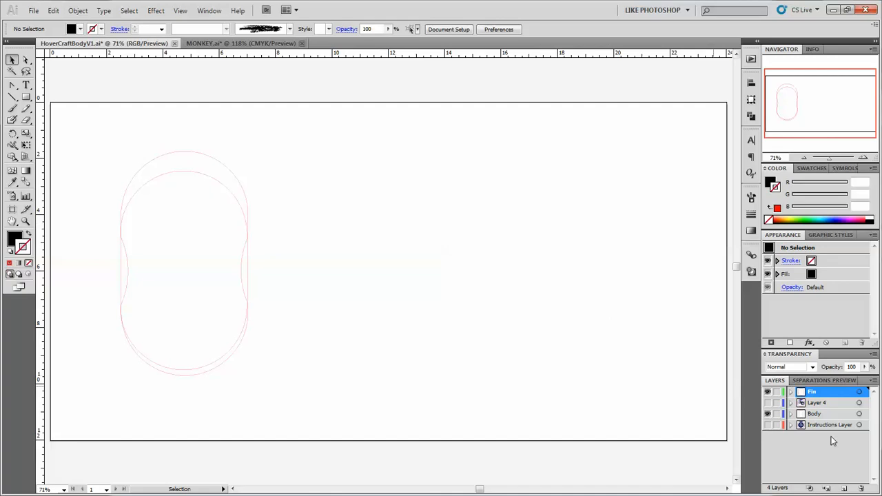
- Create a new layer above the Fin layer and name it ape
left_click(845, 488)
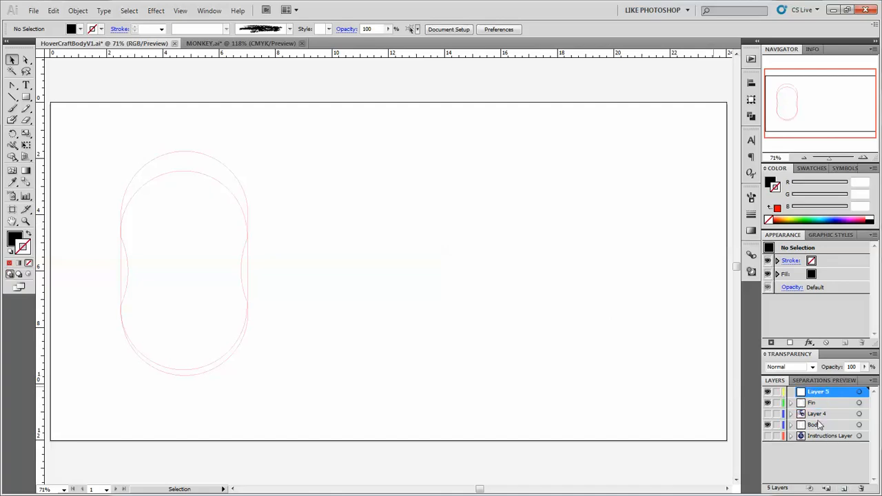
double_click(820, 396)
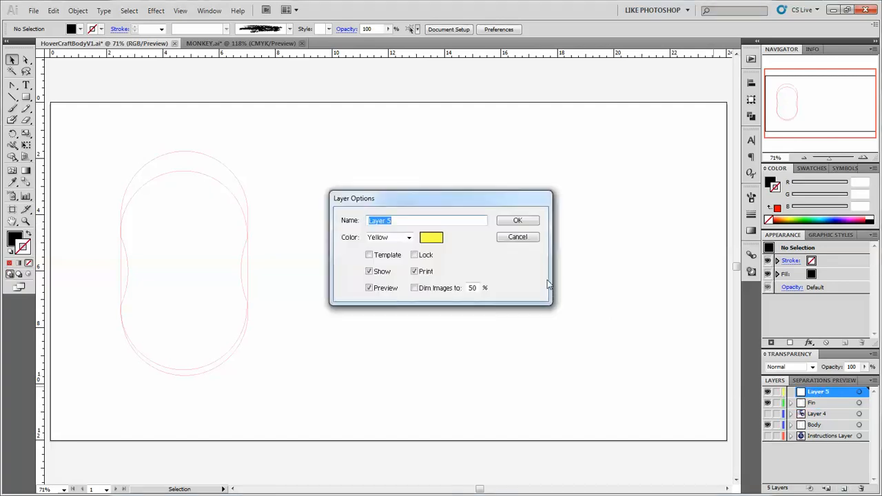
type("ape")
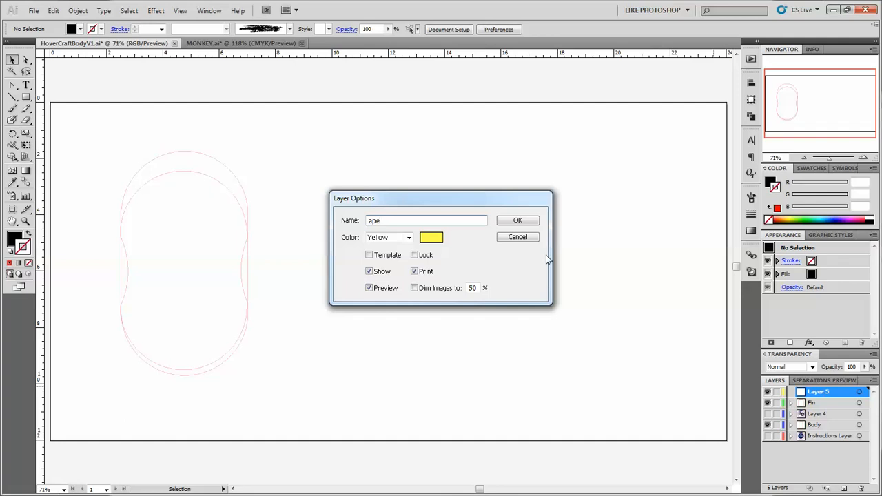
left_click(517, 221)
- Lock Fin, Layer 4, Body and Instructions Layer, and paste the cut artwork into the ape layer
left_click(776, 403)
left_click(777, 414)
left_click(777, 425)
key("a")
key("ctrl+v")
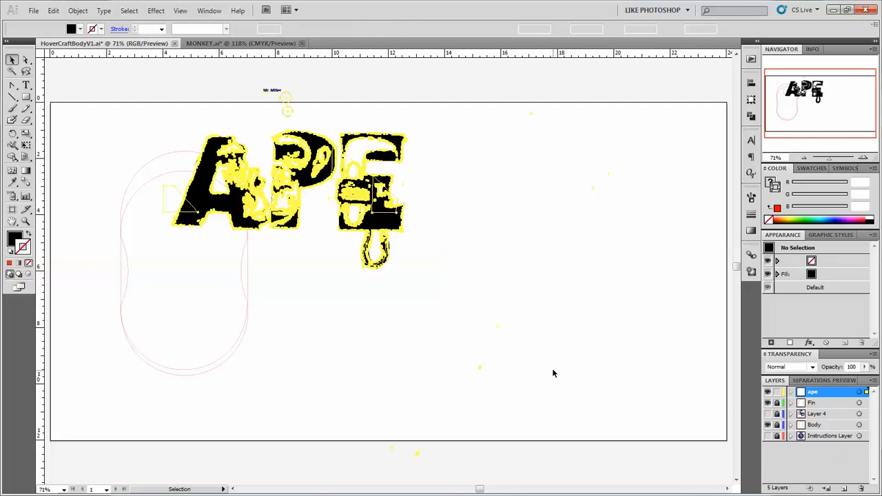
key("v")
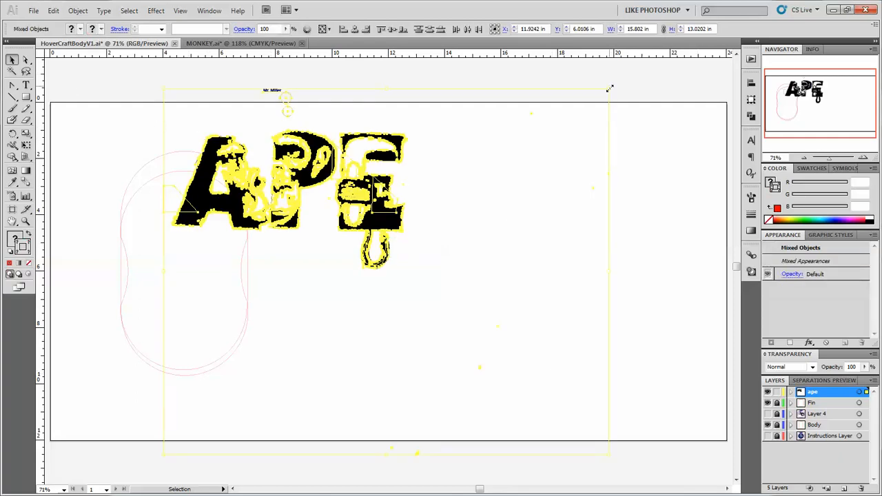
- Scale the pasted artwork to about 7.02 by 5.78 in and position the APE letters inside the upper half of the body outline
left_click_drag(609, 88, 329, 267)
left_click_drag(229, 332, 189, 224)
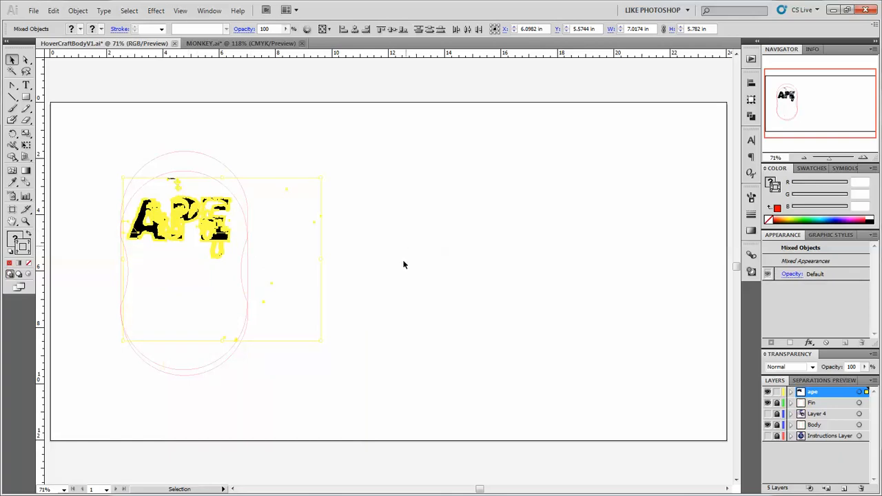
left_click(390, 309)
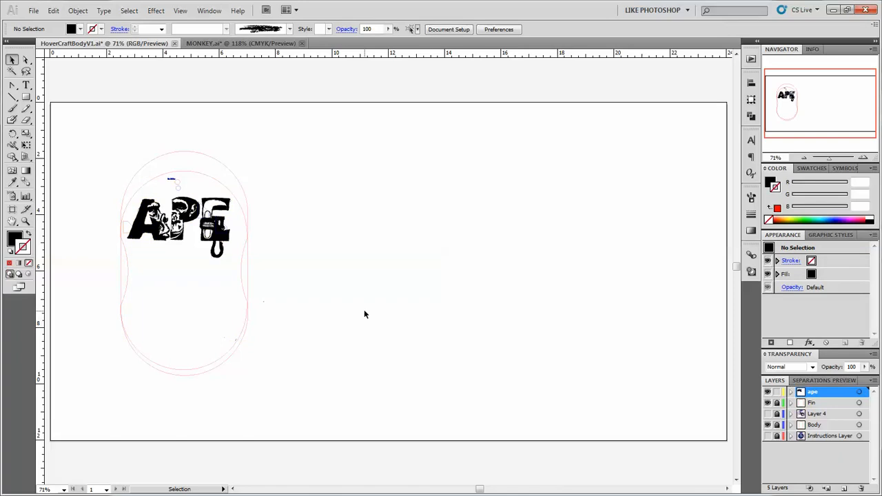
left_click(199, 242)
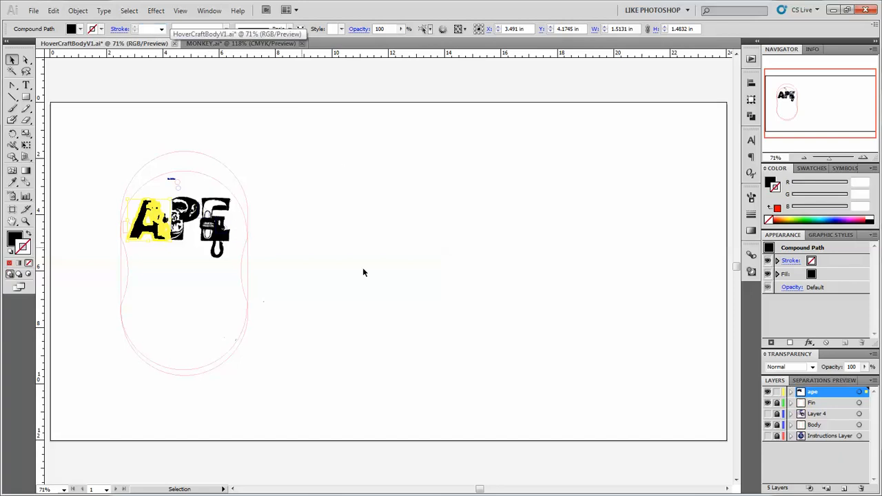
left_click(386, 272)
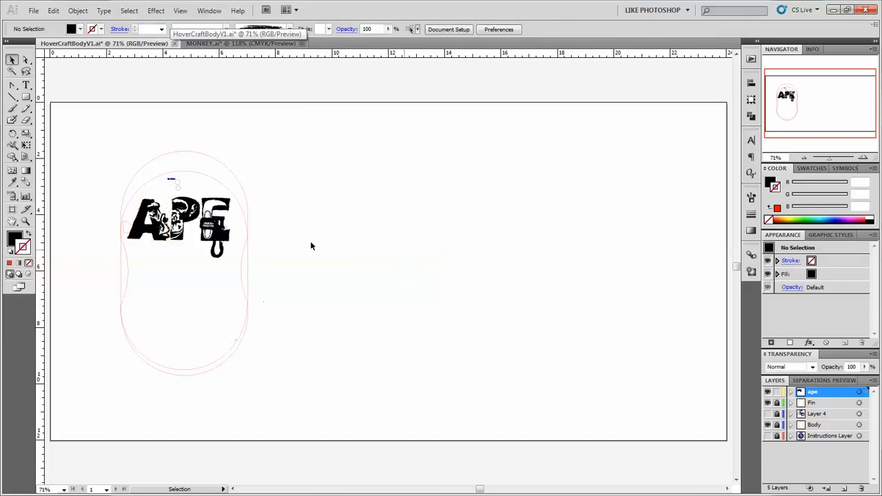